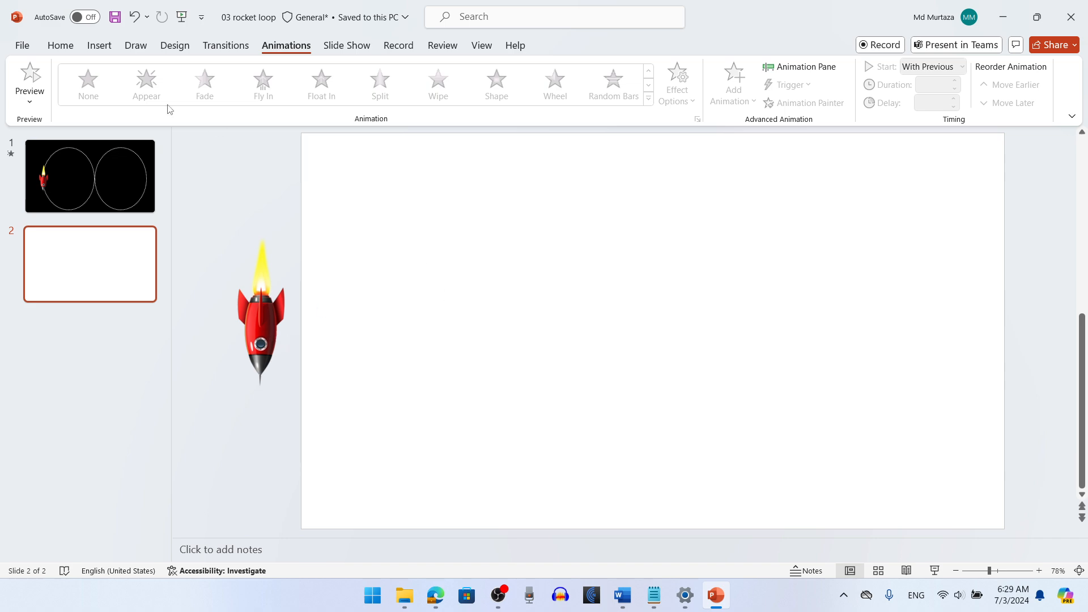
- Fill the background of slide 2 with solid black
right_click(501, 502)
click(538, 466)
click(1048, 315)
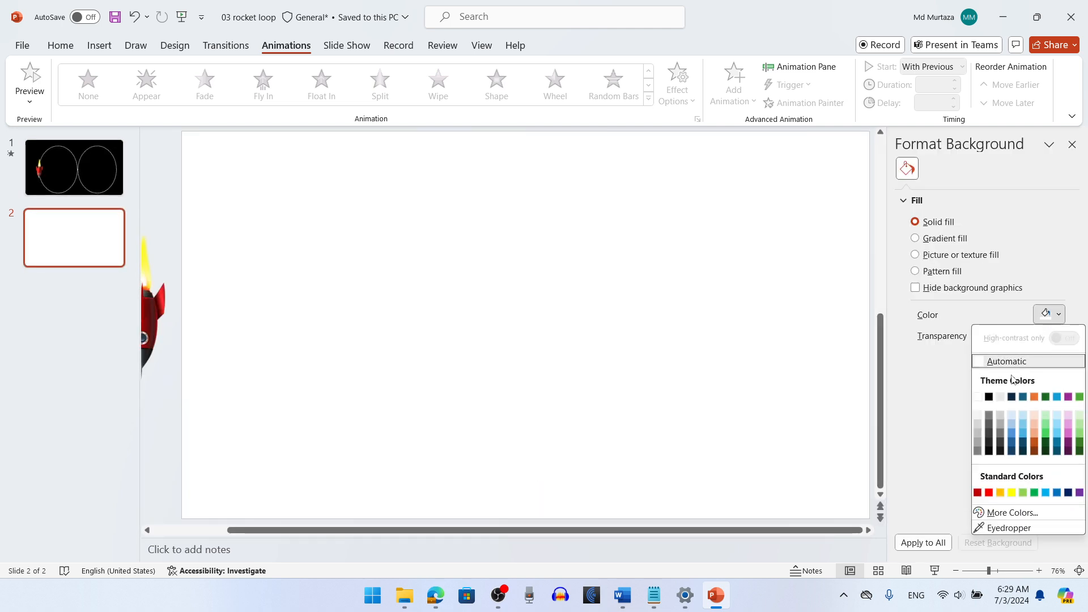
click(989, 397)
- Draw a circle about 5.17" in diameter on the right half of slide 2 and place a copy touching its left side
click(105, 48)
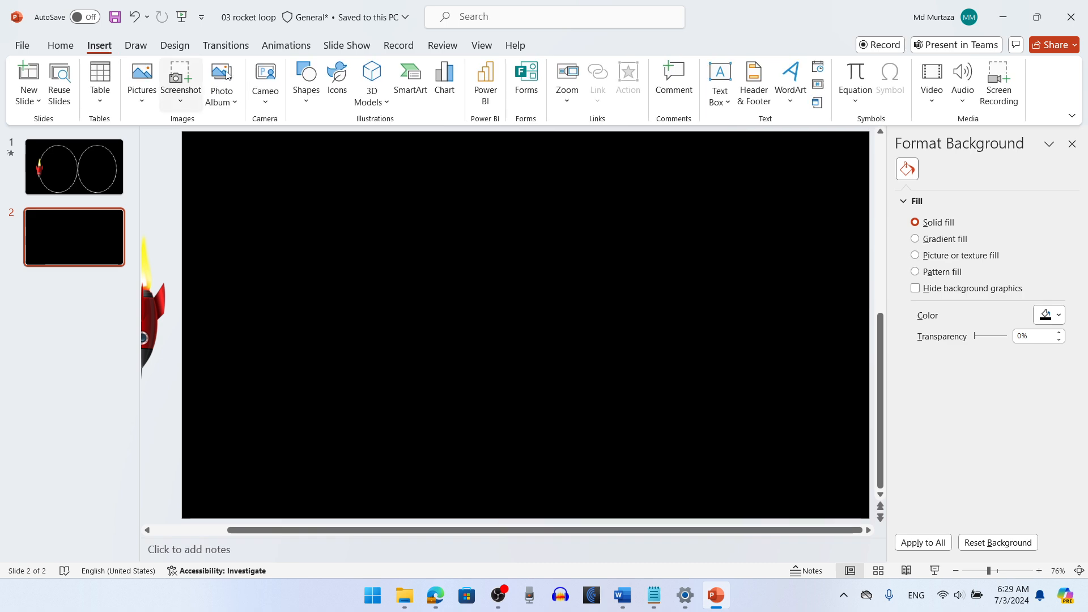
click(306, 80)
click(369, 155)
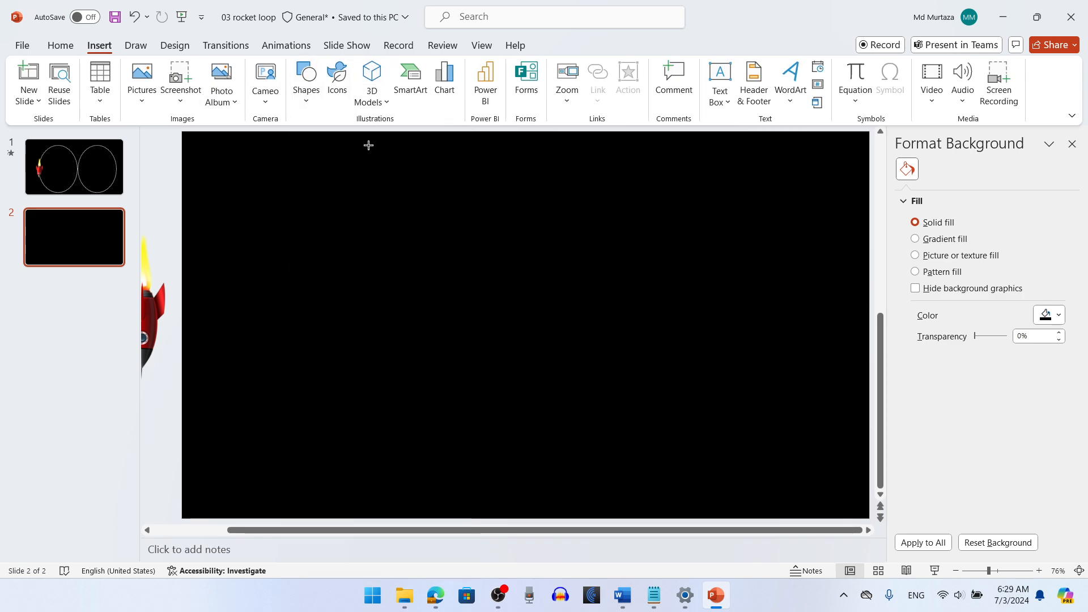
drag(523, 229, 792, 497)
drag(692, 382, 426, 338)
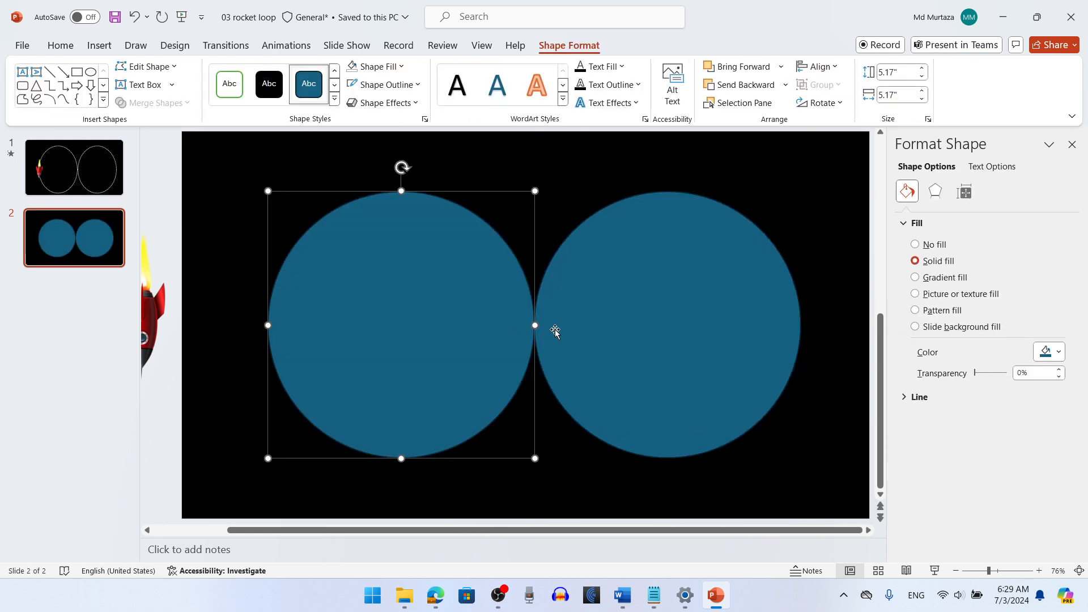
- Give both circles a dashed outline
shift+click(593, 333)
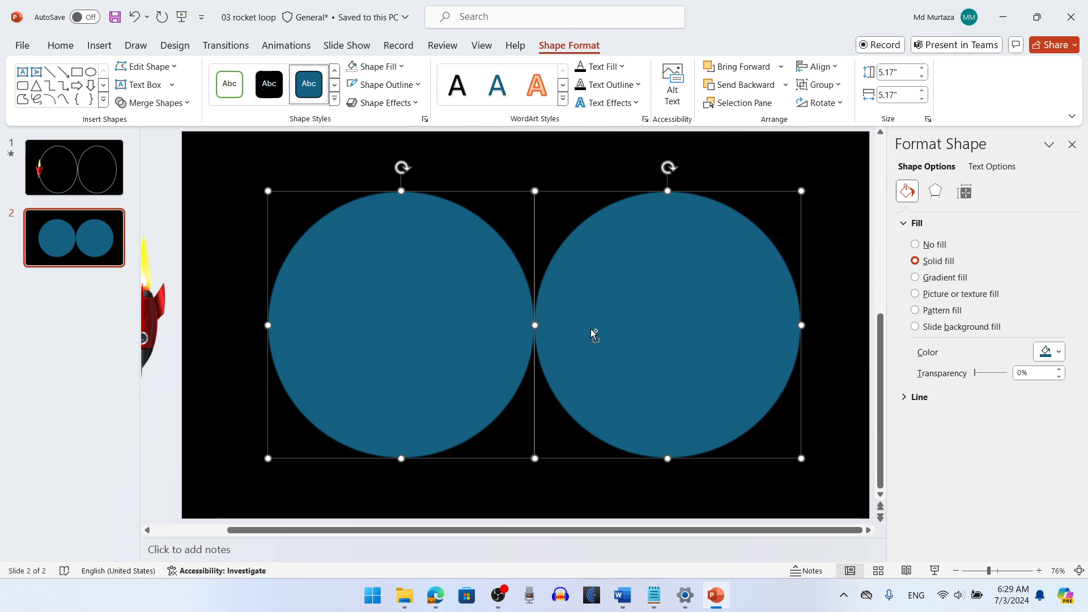
click(402, 85)
mouse_move(413, 369)
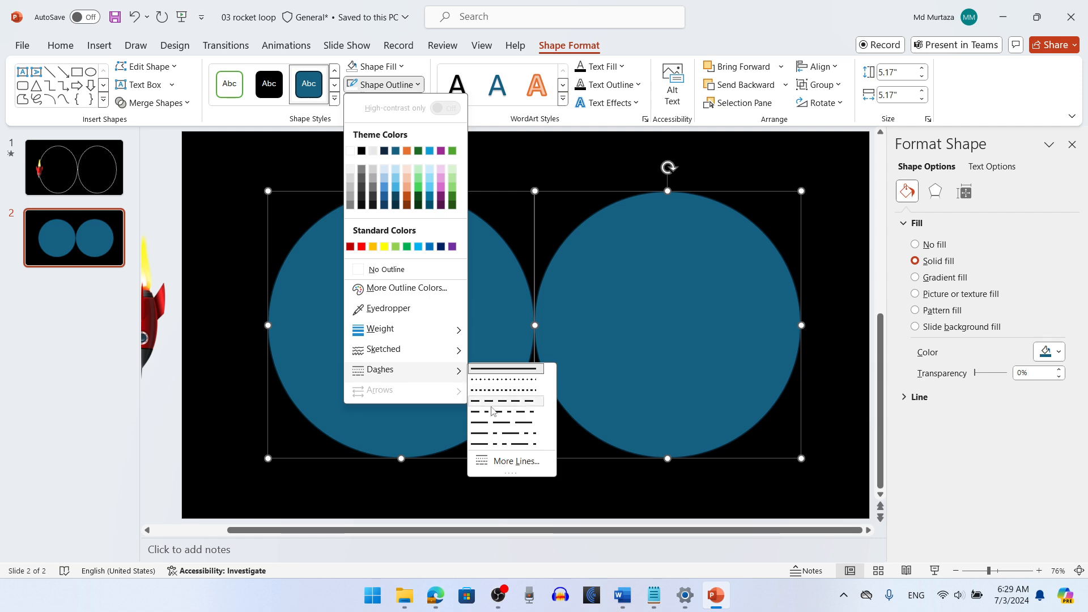
click(496, 391)
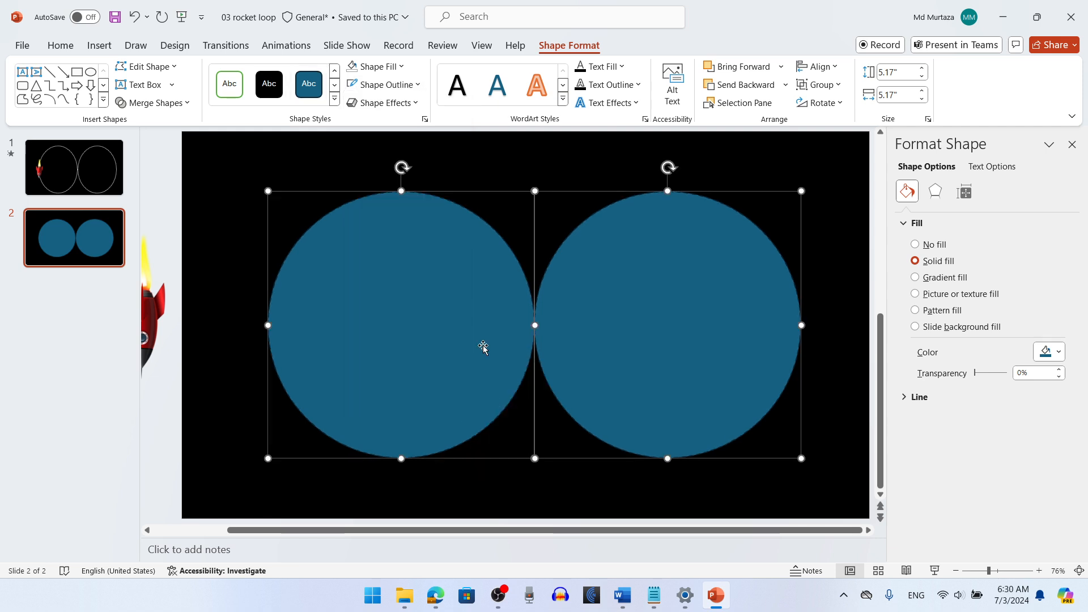
- Remove the fill from both circles and set their outline color to white
click(385, 67)
click(379, 251)
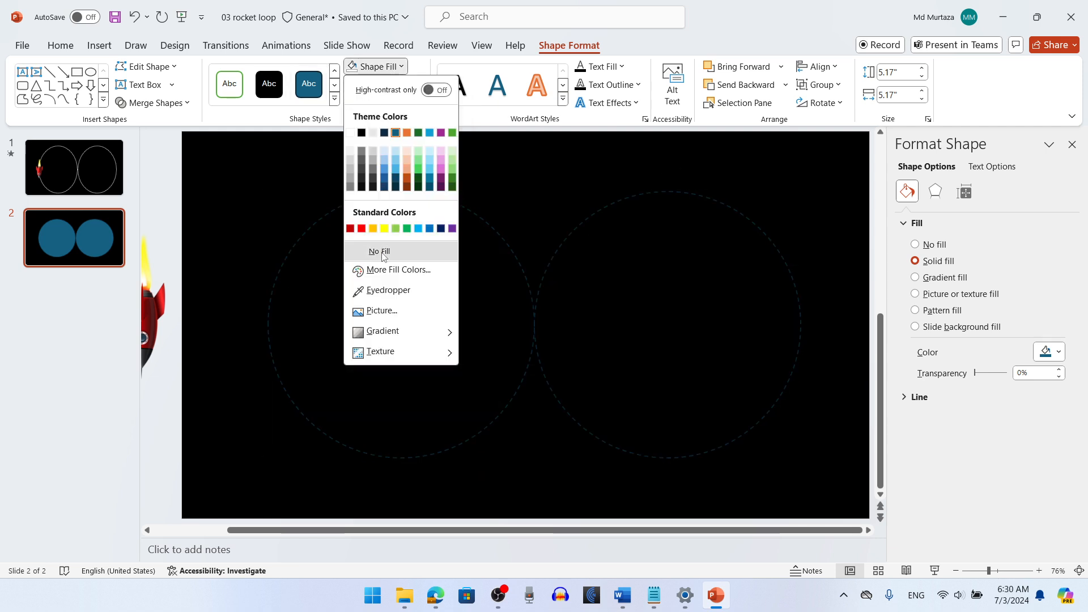
click(383, 85)
click(351, 150)
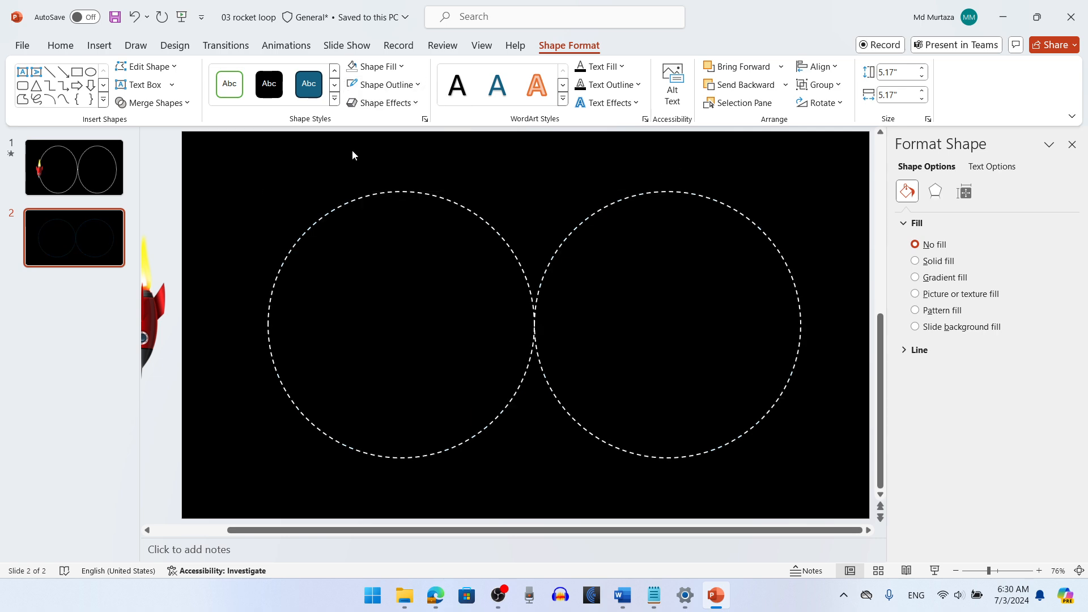
- Move the rocket picture onto the left edge of the left circle and bring it to the front
click(228, 284)
drag(157, 300, 287, 301)
click(558, 50)
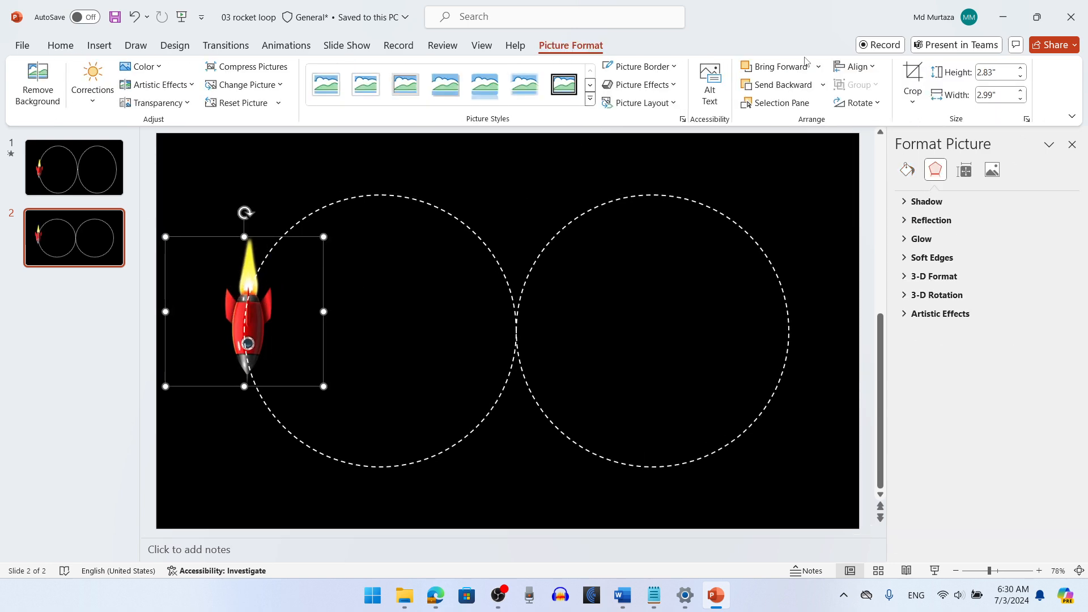
click(818, 66)
click(788, 104)
click(228, 469)
- Apply the Loops motion path animation to the rocket picture
click(236, 318)
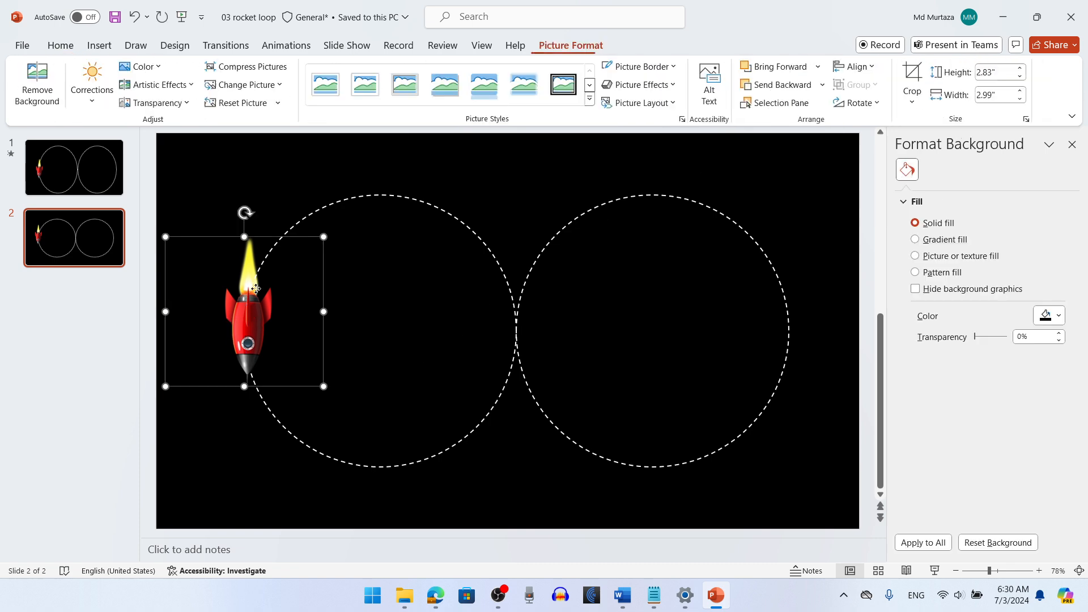
click(287, 47)
click(647, 99)
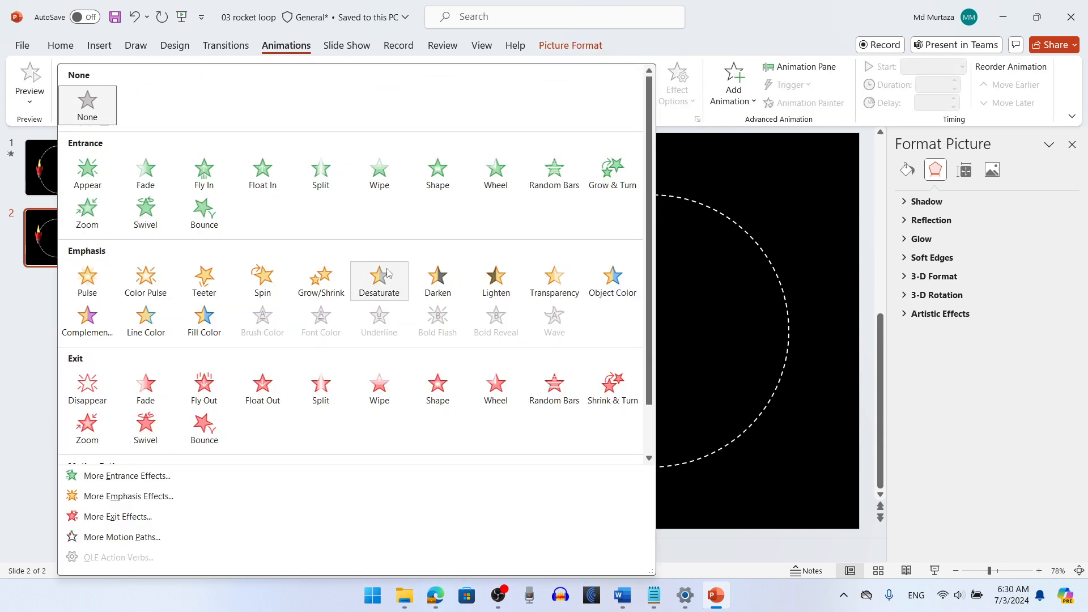
scroll(385, 285, down, 1)
click(321, 436)
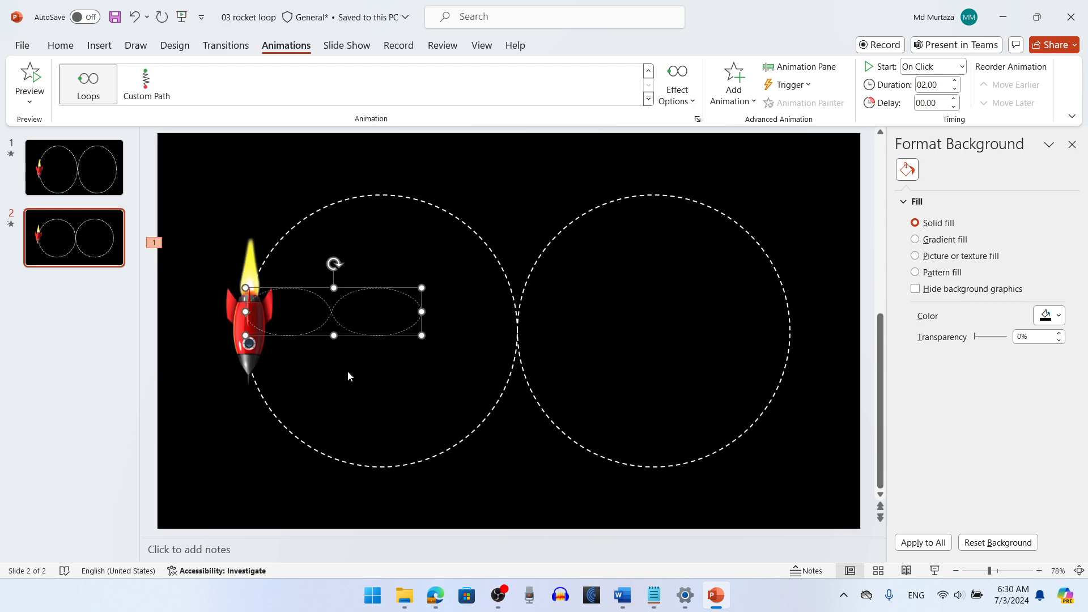
- Shift the rocket slightly down and stretch its Loops motion path to the combined width and height of the two circles
click(242, 358)
drag(242, 358, 241, 365)
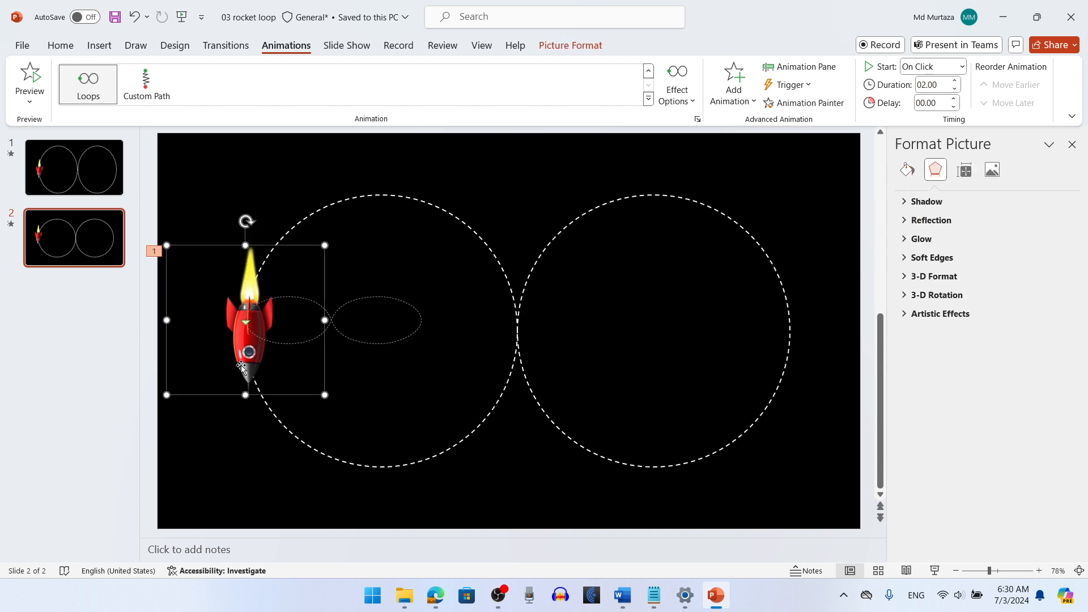
click(420, 322)
click(421, 321)
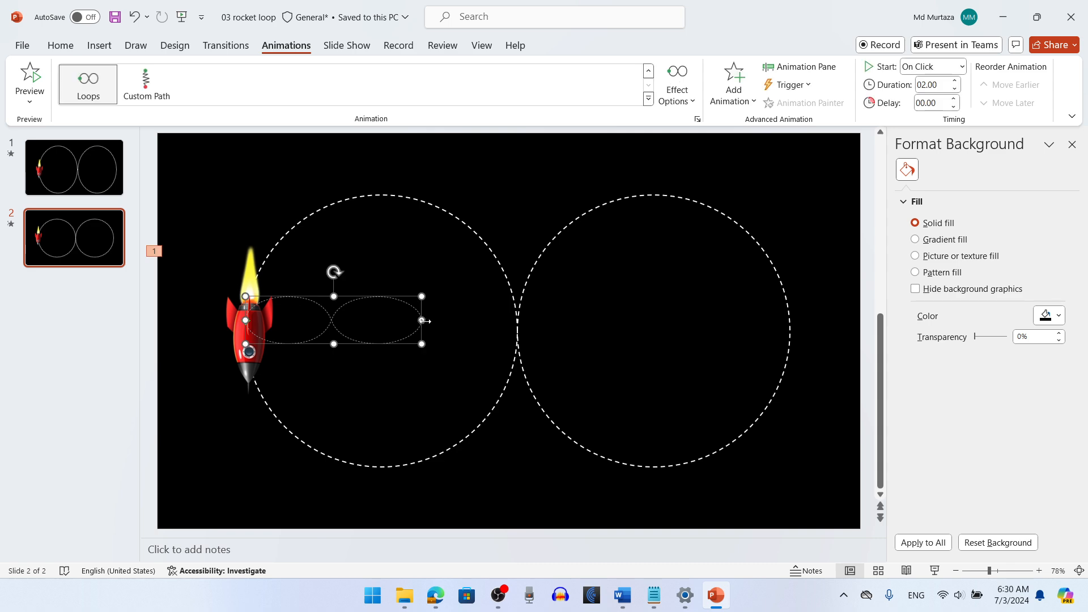
drag(425, 321, 788, 319)
drag(517, 344, 510, 467)
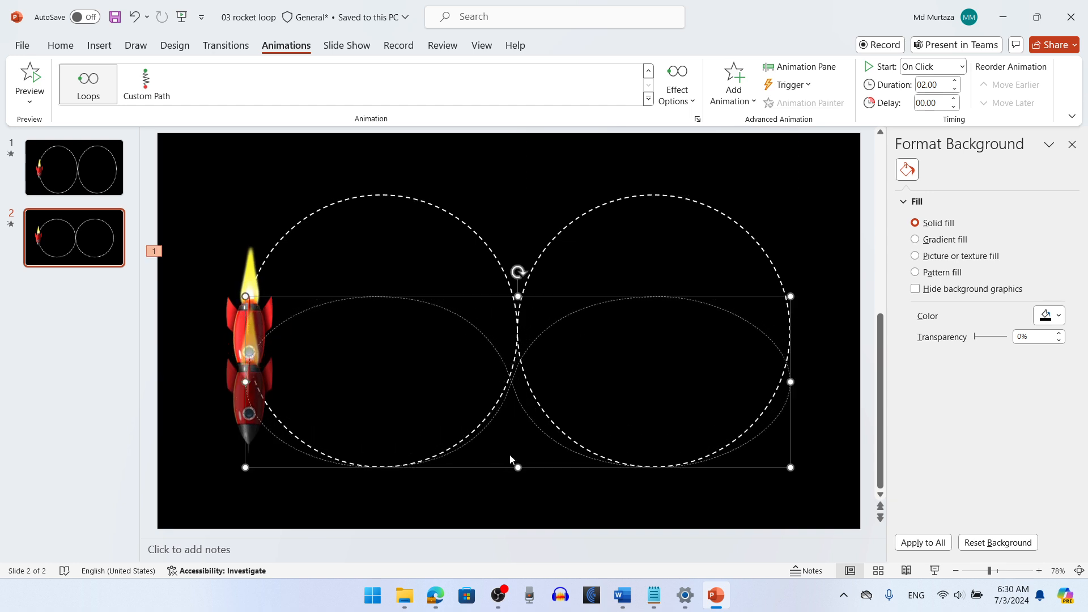
drag(518, 296, 521, 195)
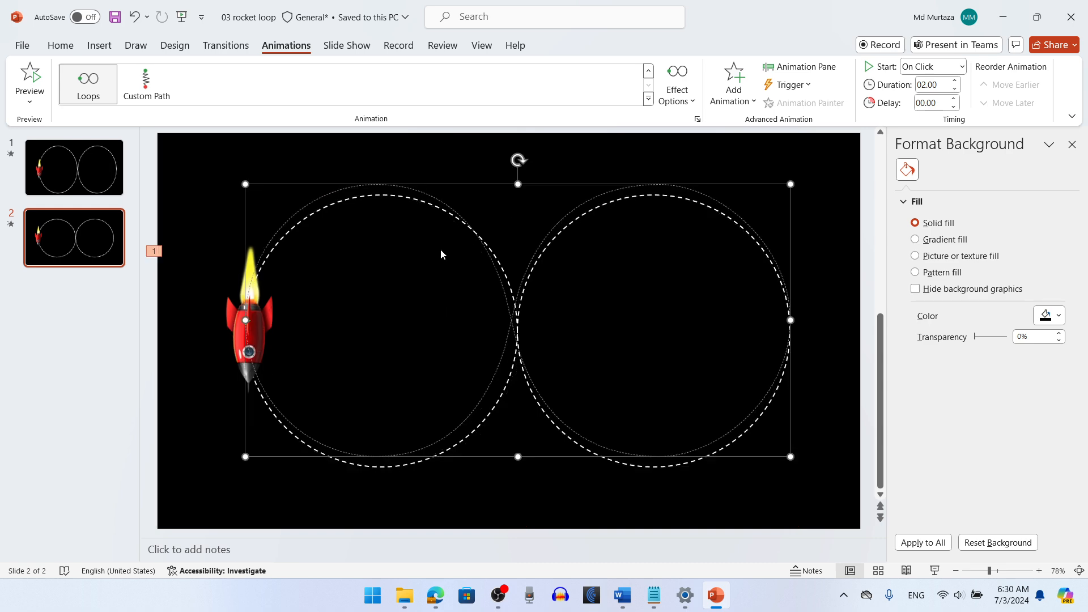
- Nudge the rocket down and slightly right so its motion path lines up with the dashed circles
click(229, 323)
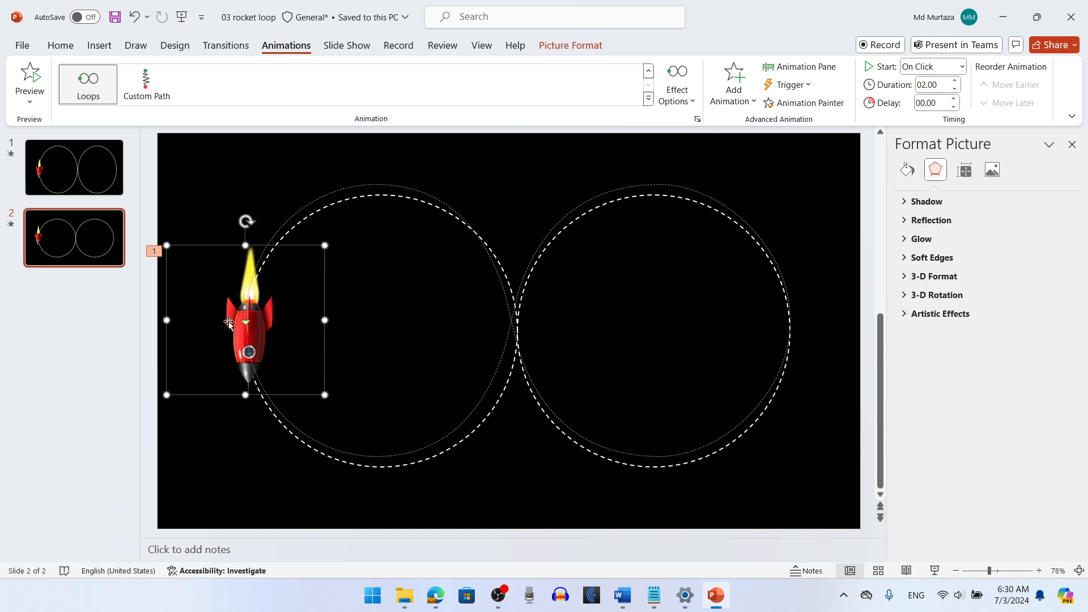
key(Down)
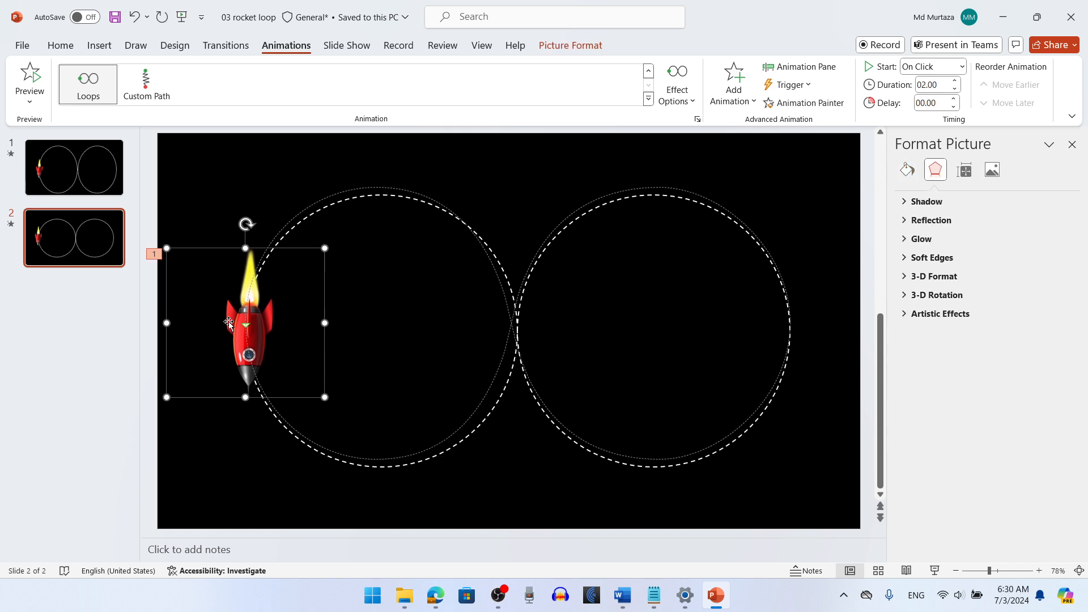
key(Down)
key(Right)
key(Down)
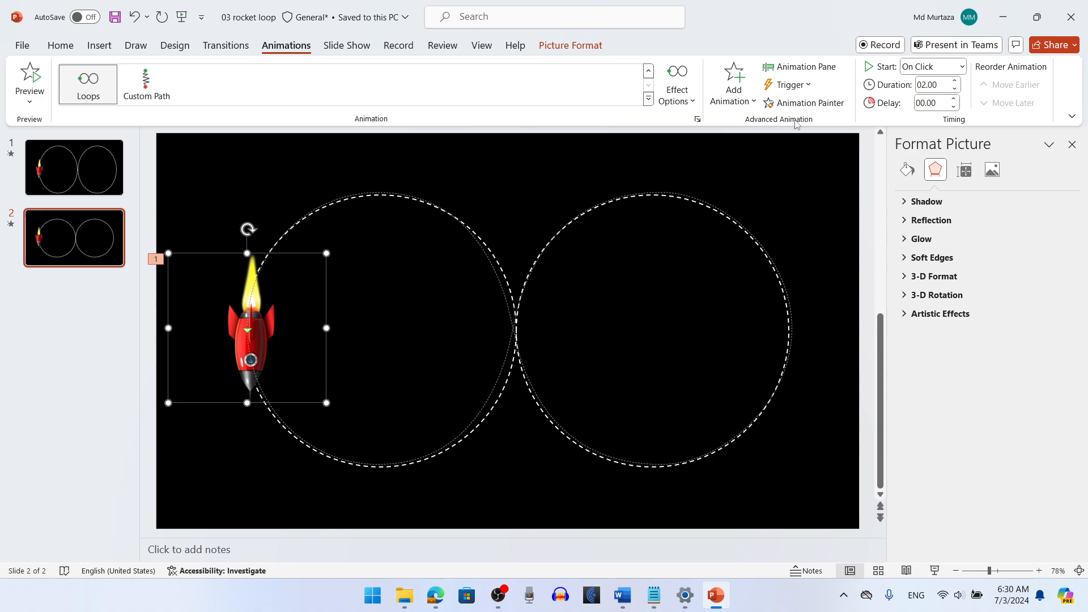
- Add a Spin emphasis animation to the rocket and preview the slide in slide show
click(736, 88)
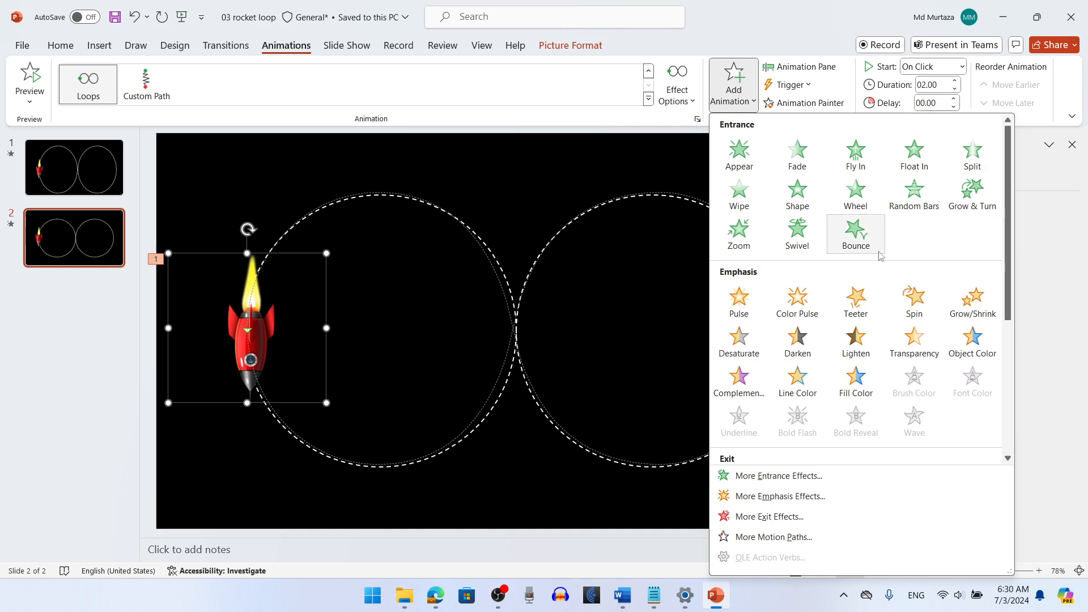
click(914, 298)
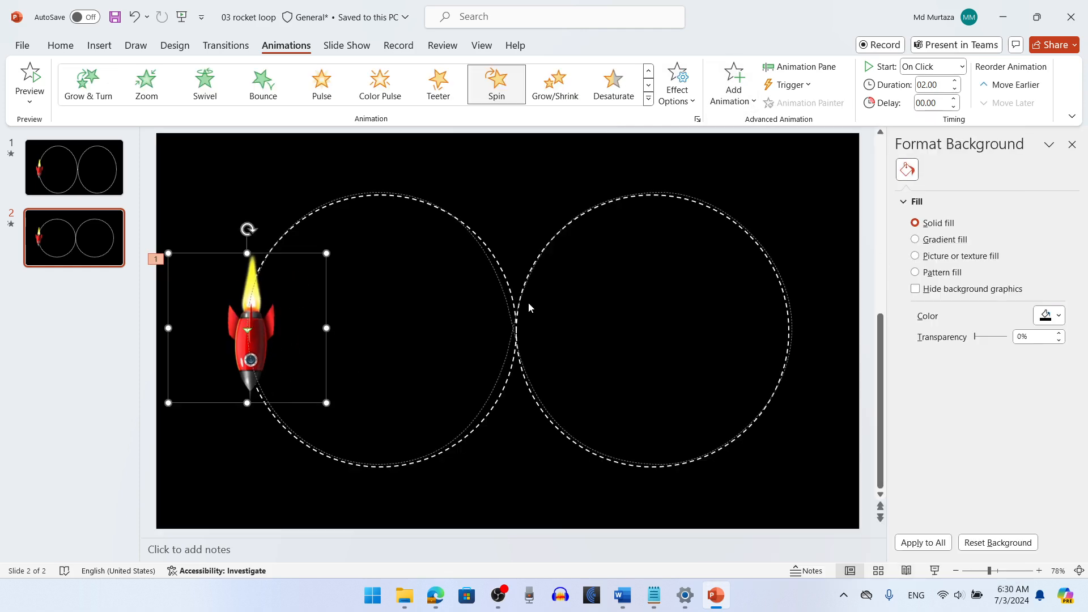
click(934, 571)
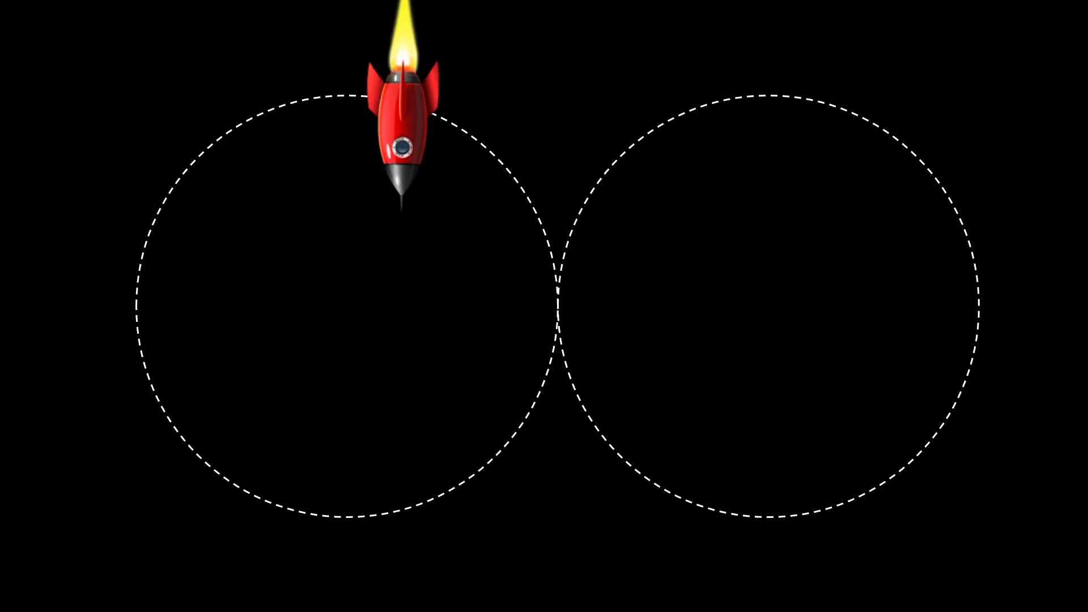
key(Escape)
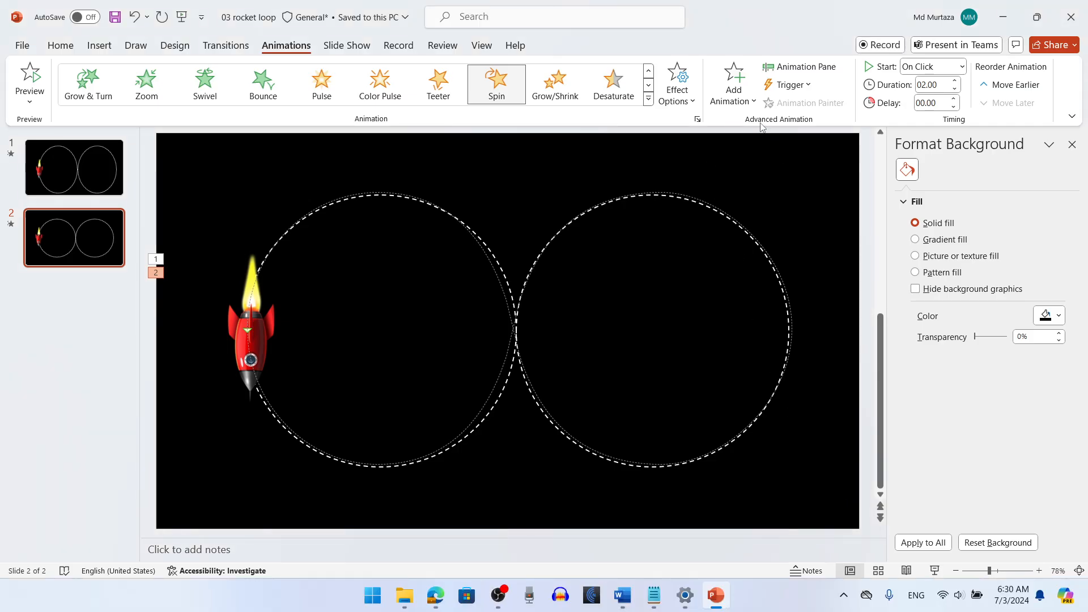
- Add two more Spin animations to the rocket and show the list of the slide's animations
click(734, 85)
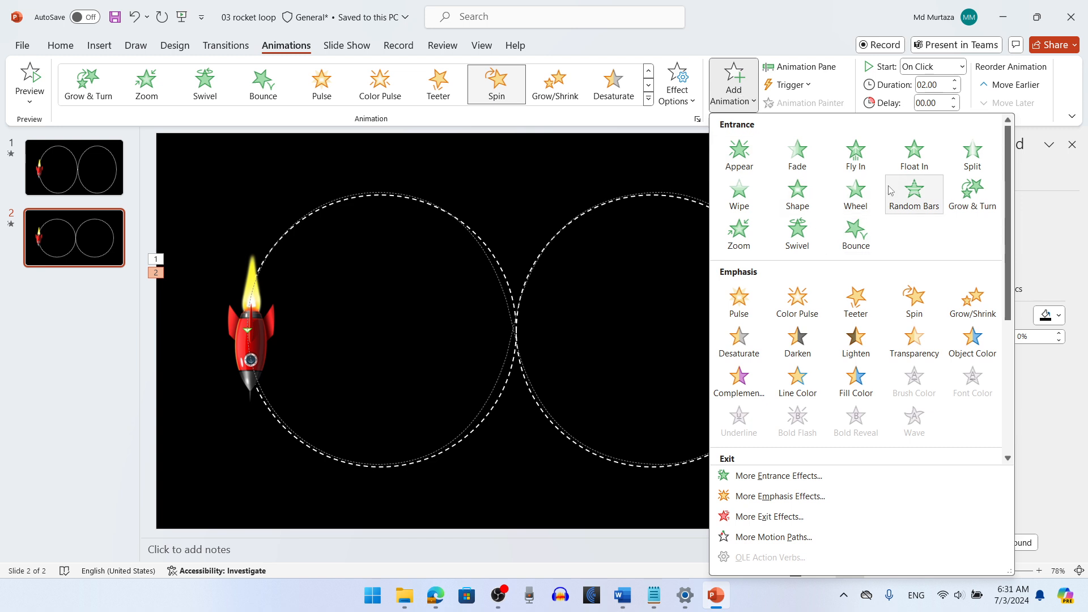
click(914, 299)
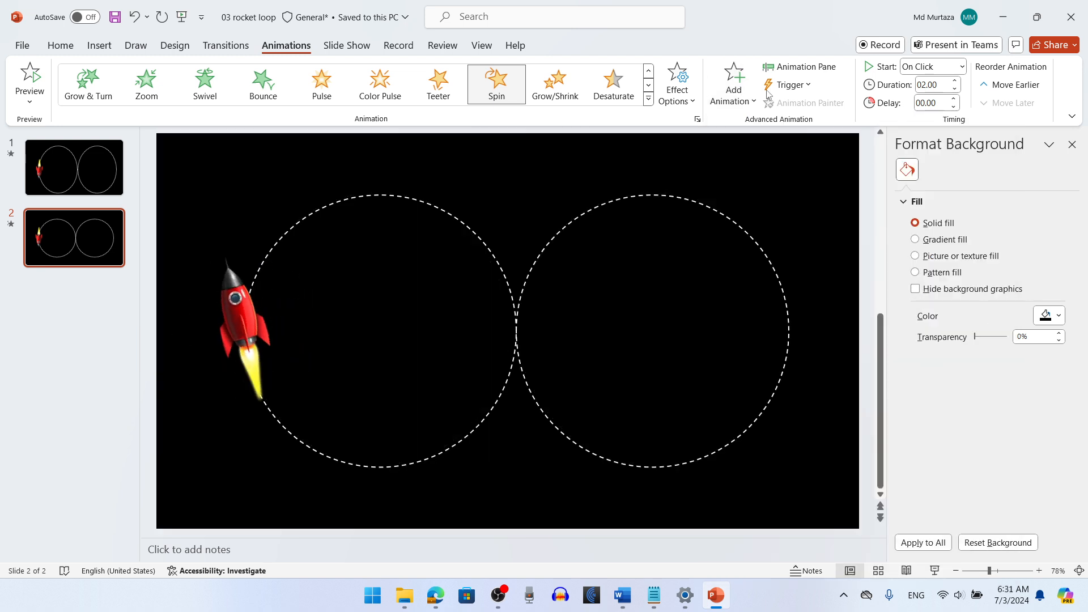
click(794, 67)
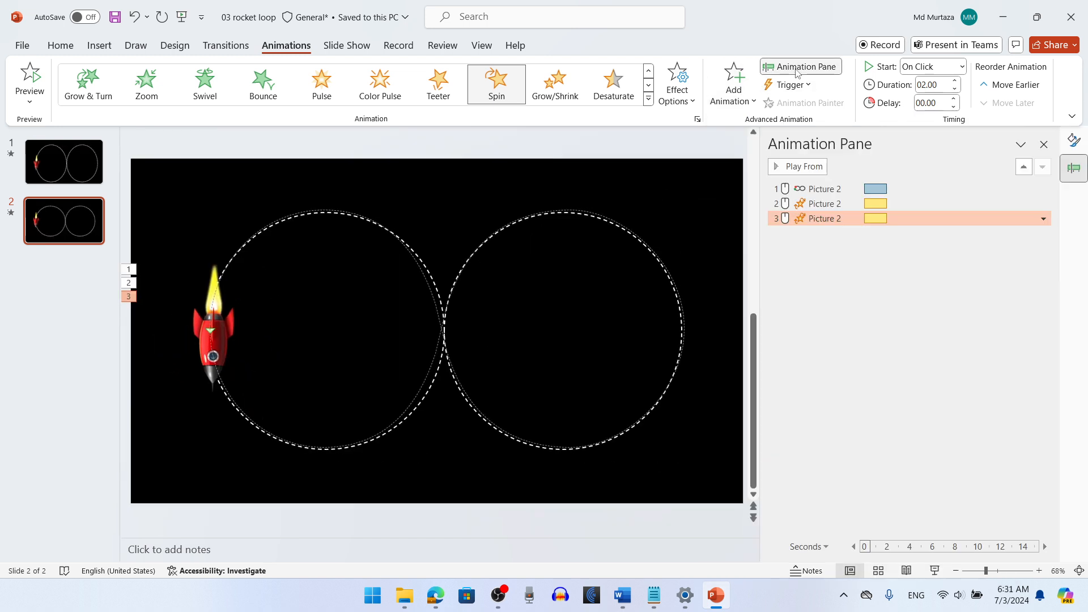
click(731, 79)
click(918, 301)
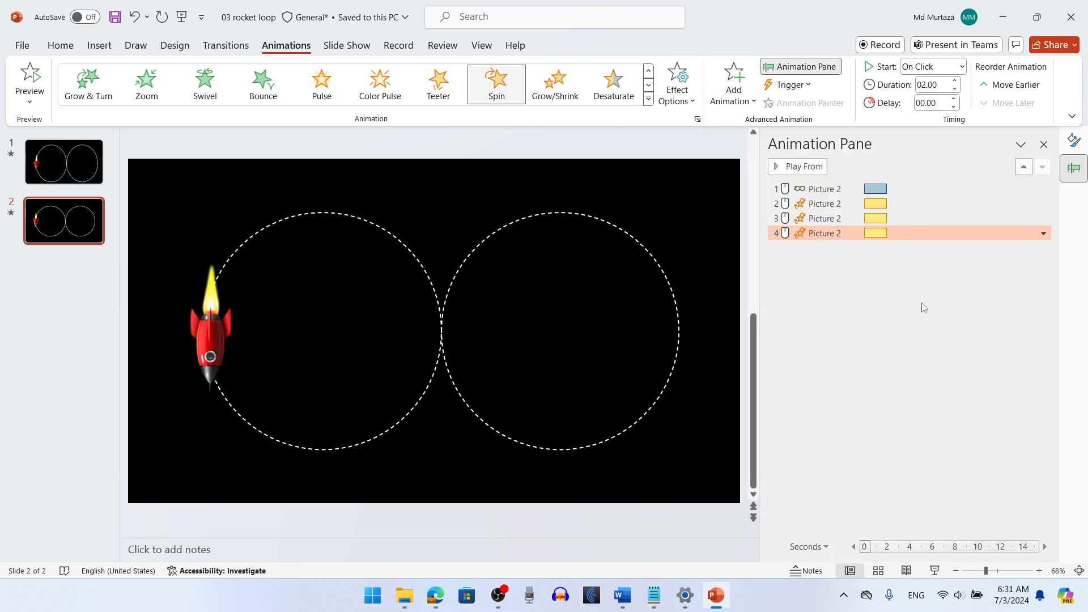
- Set the smooth start and smooth end of the rocket's Loops motion path to 0 sec
click(895, 189)
click(1043, 189)
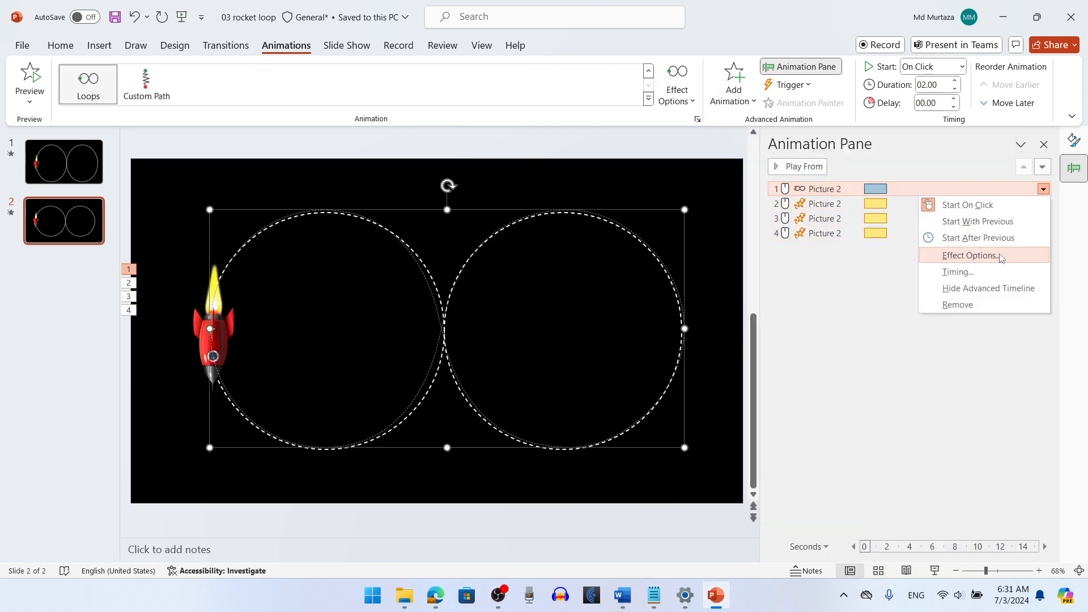
click(970, 256)
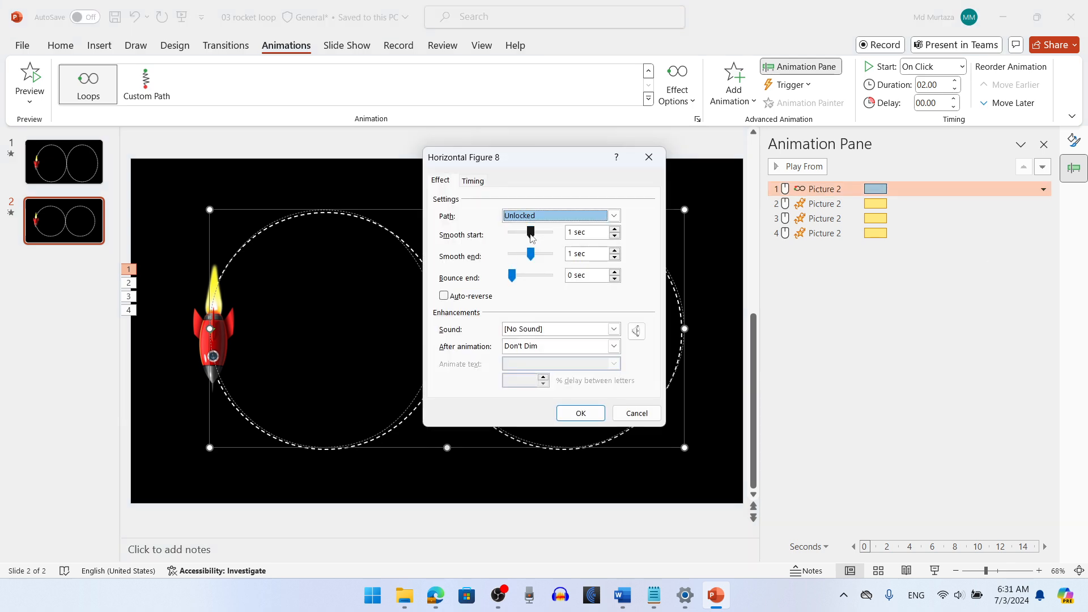
drag(528, 234, 459, 239)
drag(525, 257, 512, 256)
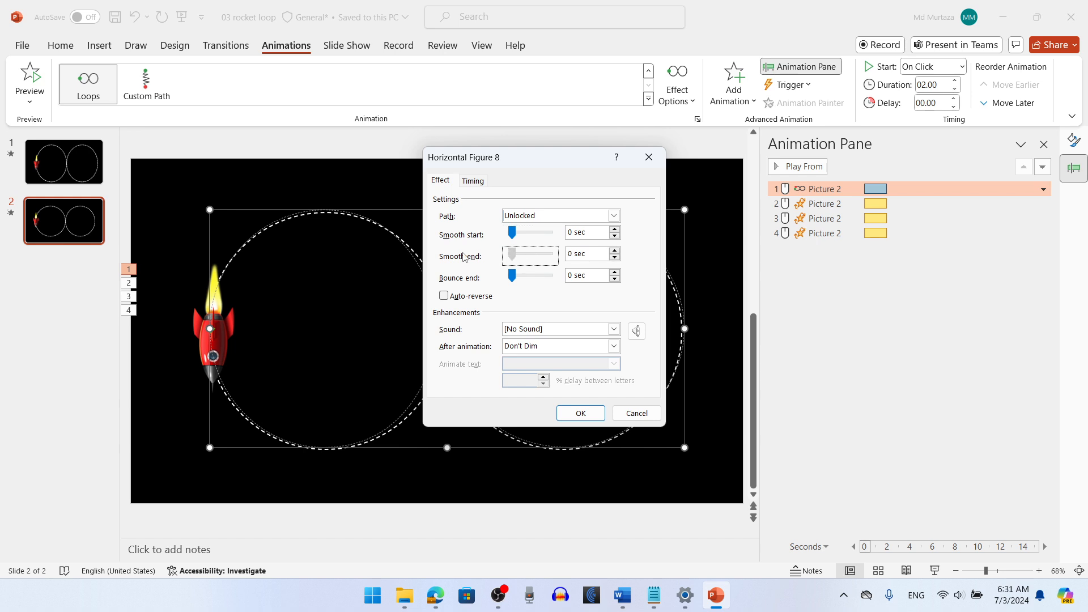
- Set the duration of the Loops motion path to 8 seconds and apply the effect settings
click(473, 181)
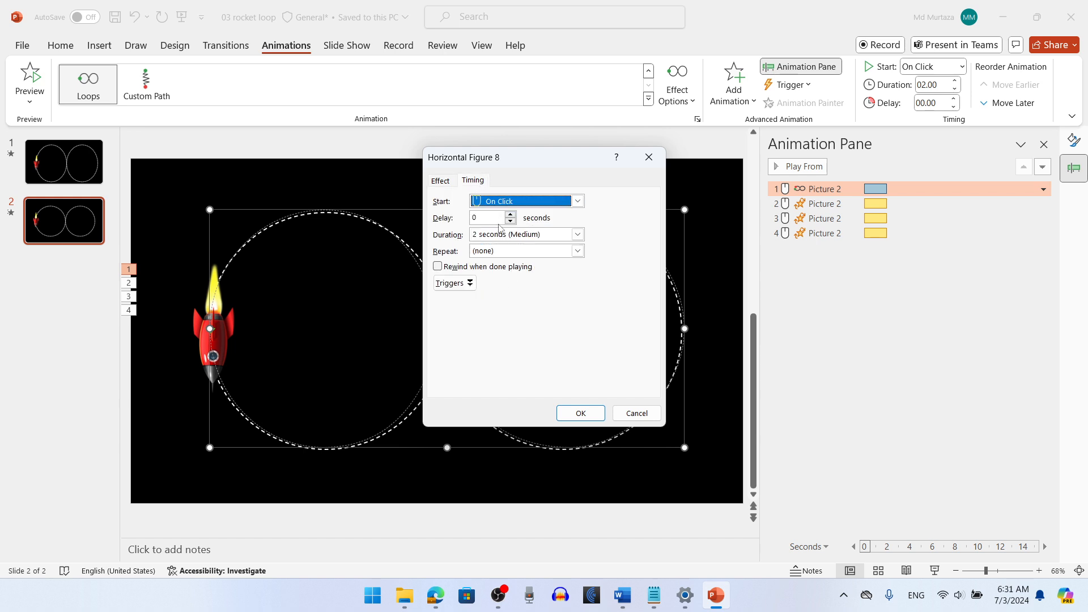
click(576, 235)
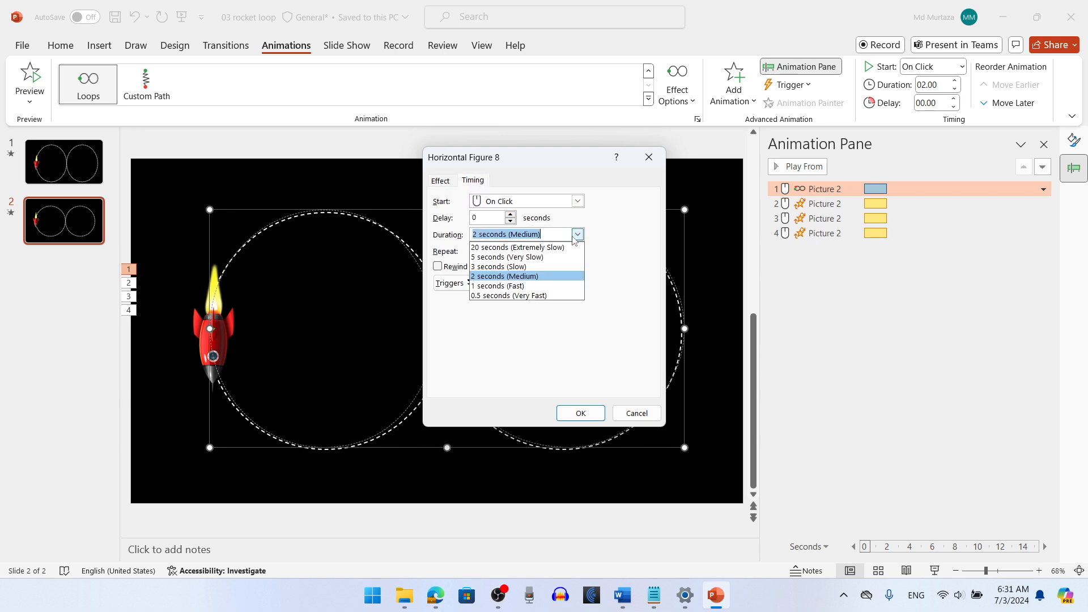
click(491, 219)
click(490, 234)
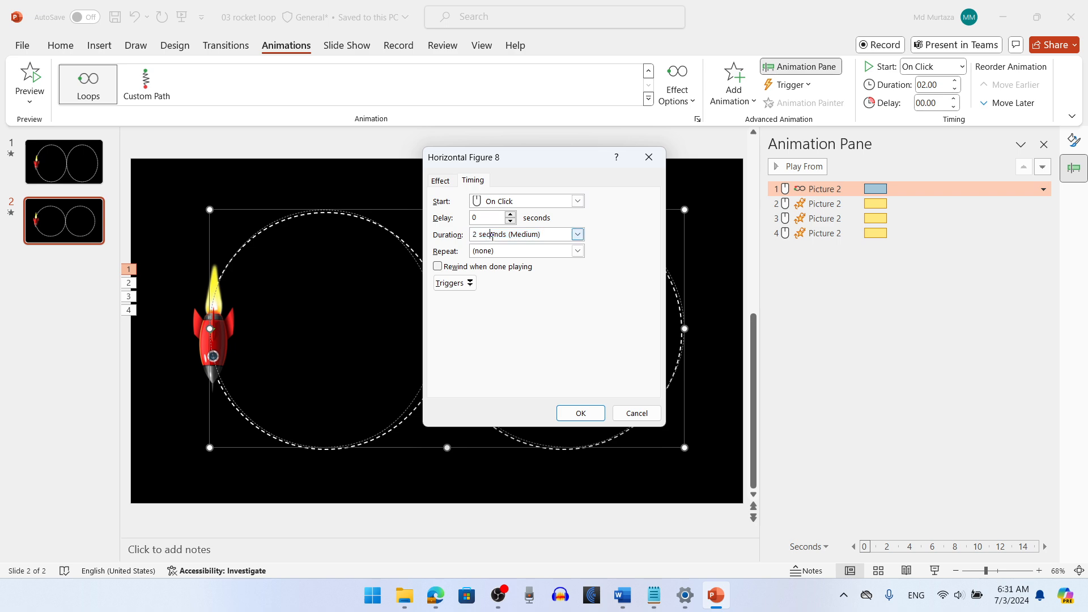
triple_click(492, 236)
text(8)
click(582, 412)
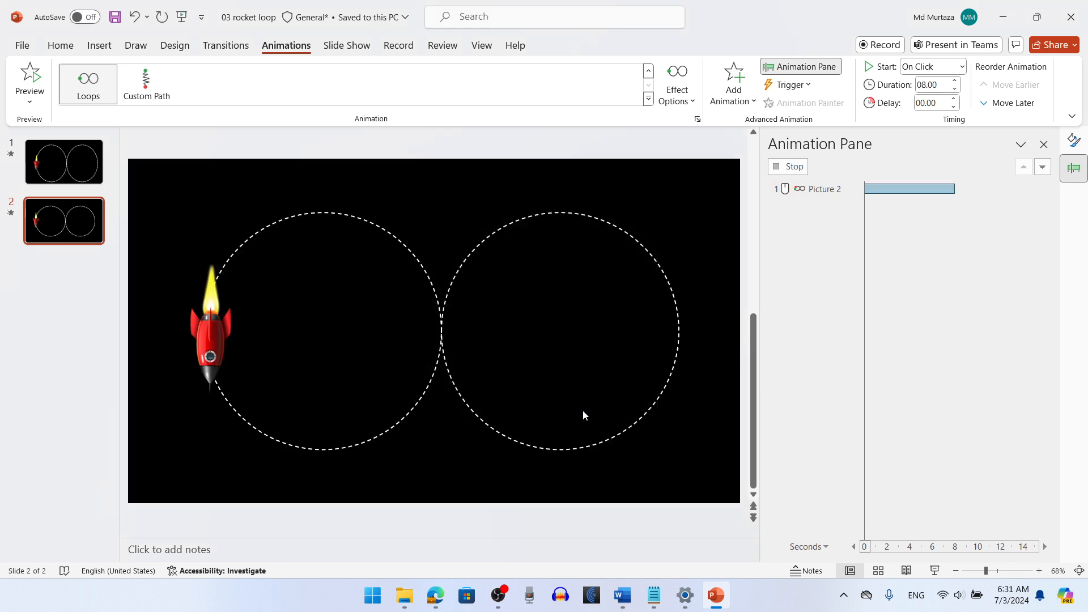
- Set the amount of the rocket's first Spin animation to a half spin, counterclockwise
click(893, 204)
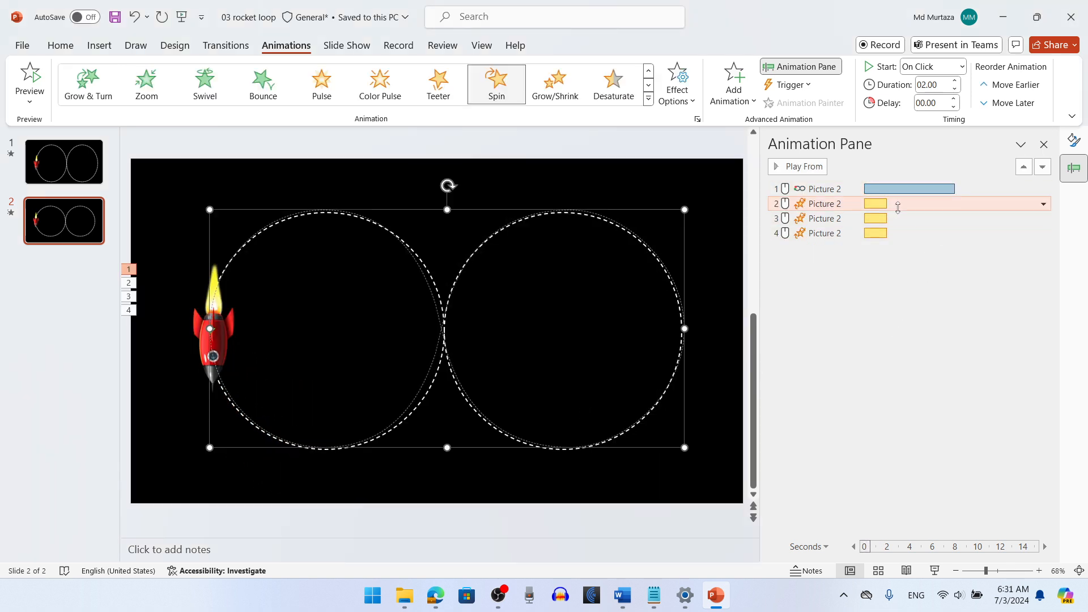
click(1044, 203)
click(978, 270)
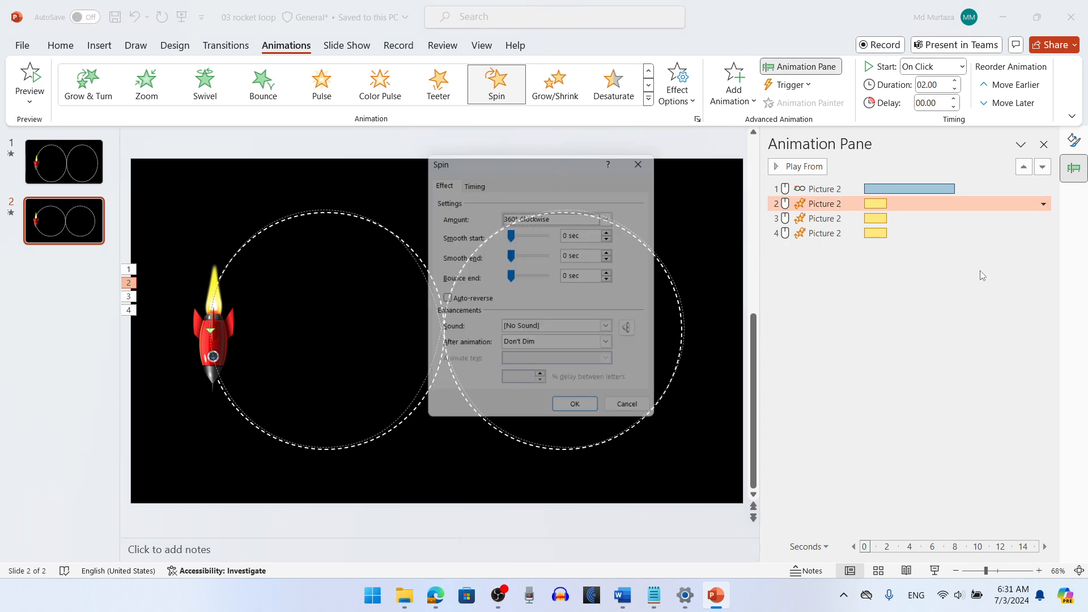
click(612, 217)
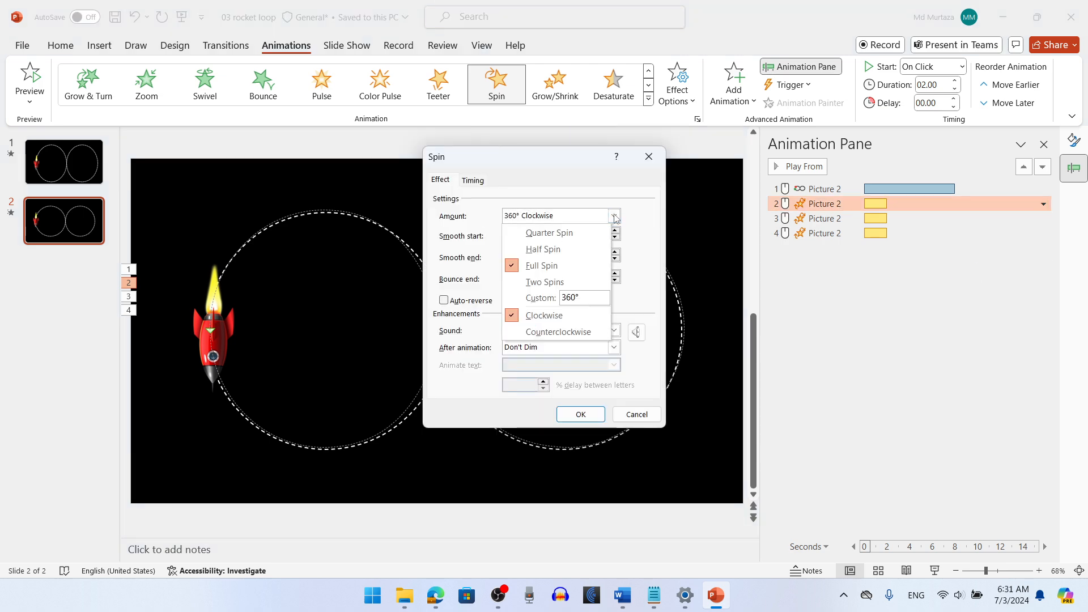
click(541, 250)
click(615, 217)
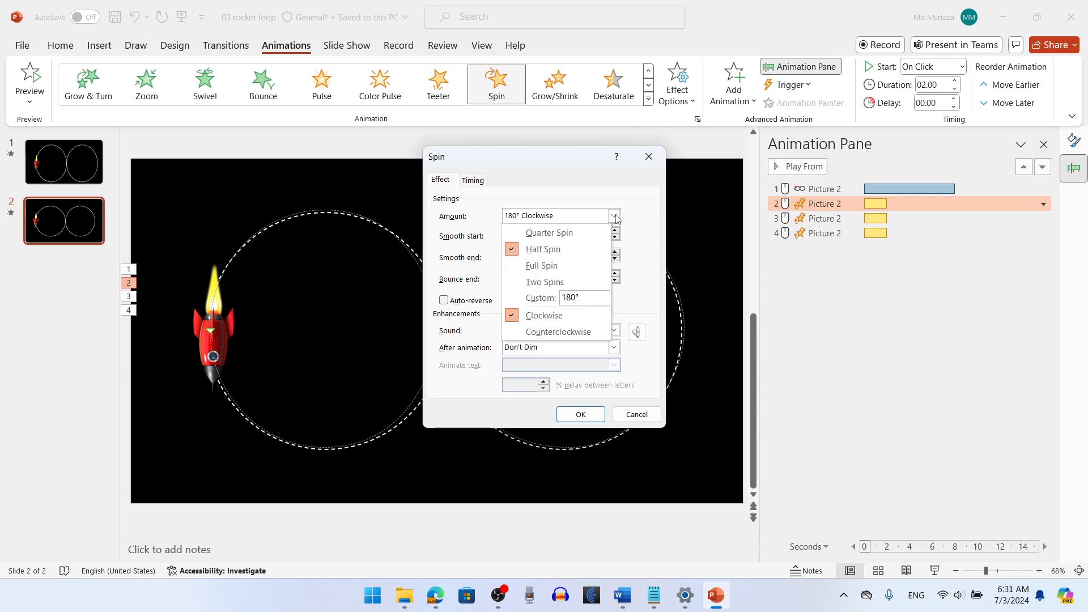
click(571, 334)
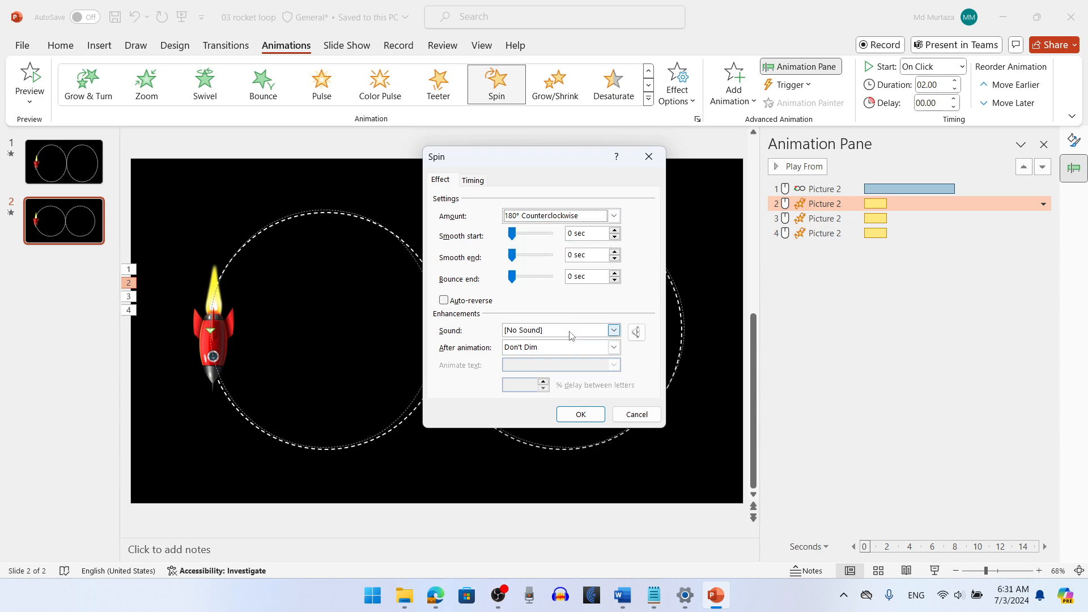
- Set the first Spin animation to start With Previous and apply the effect settings
click(473, 180)
click(493, 202)
click(517, 225)
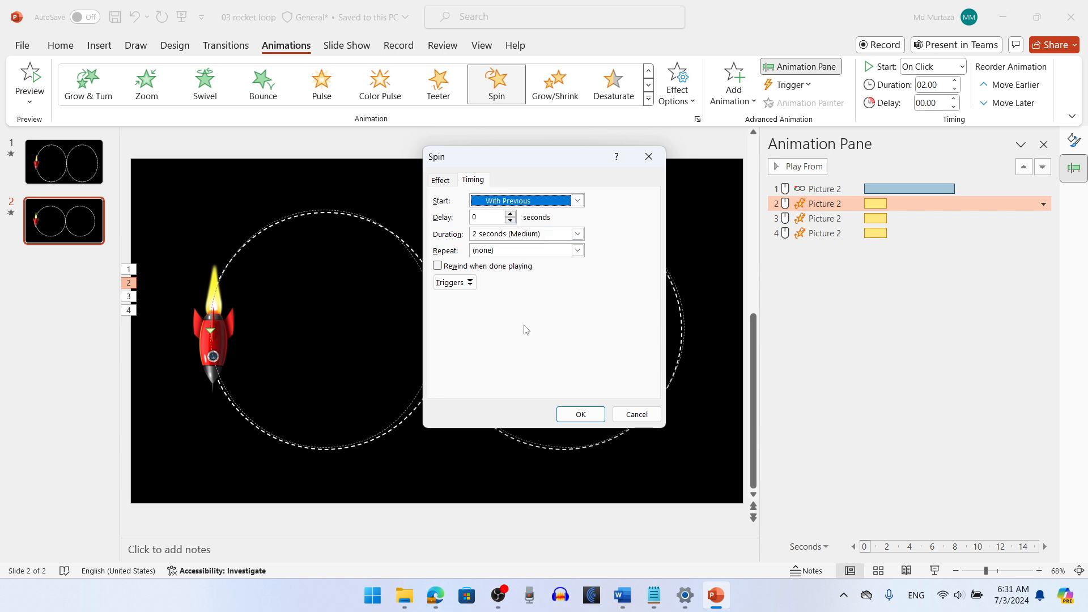
click(579, 414)
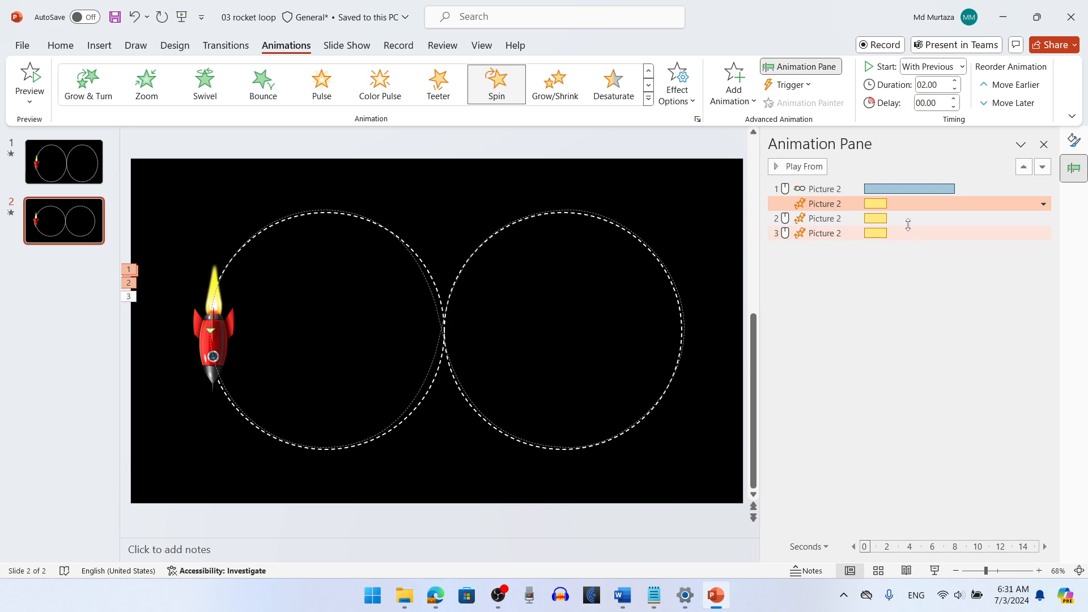
- Keep the second Spin animation at 360° clockwise and set it to start With Previous
click(907, 220)
click(1043, 218)
click(992, 285)
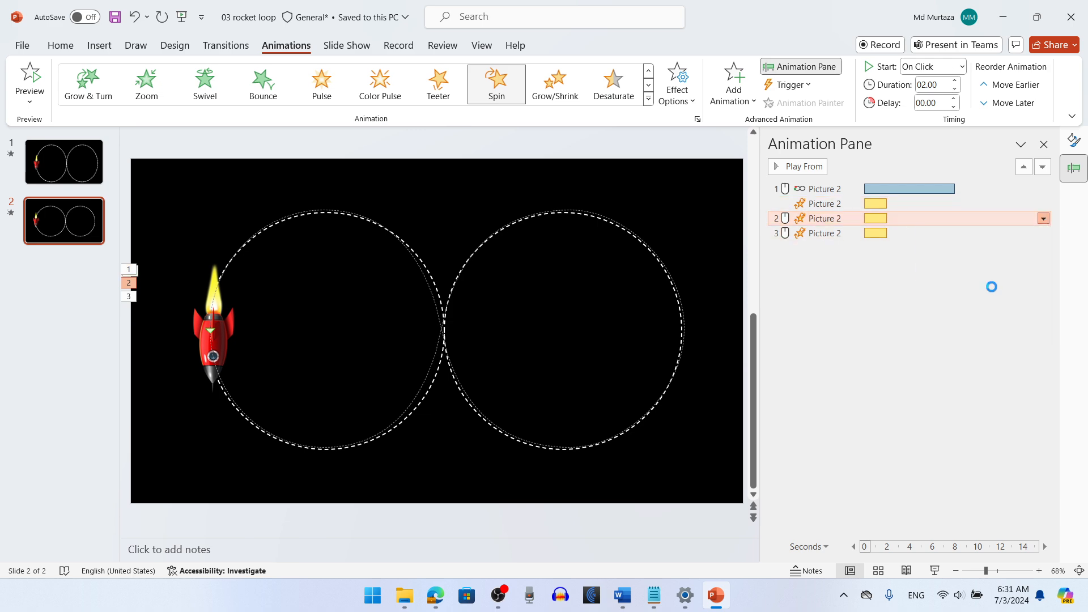
click(614, 216)
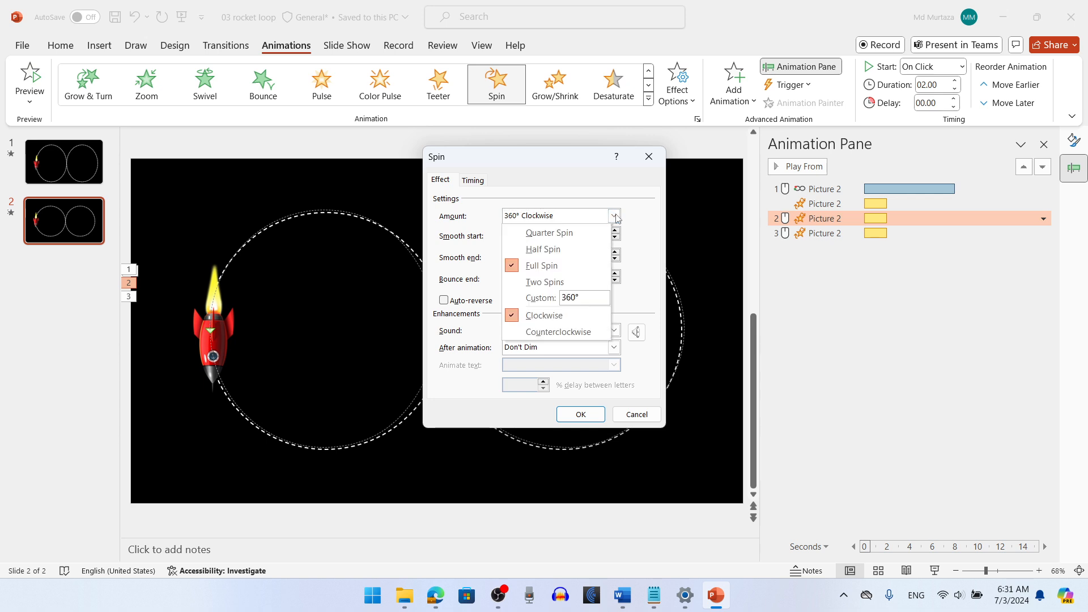
click(615, 216)
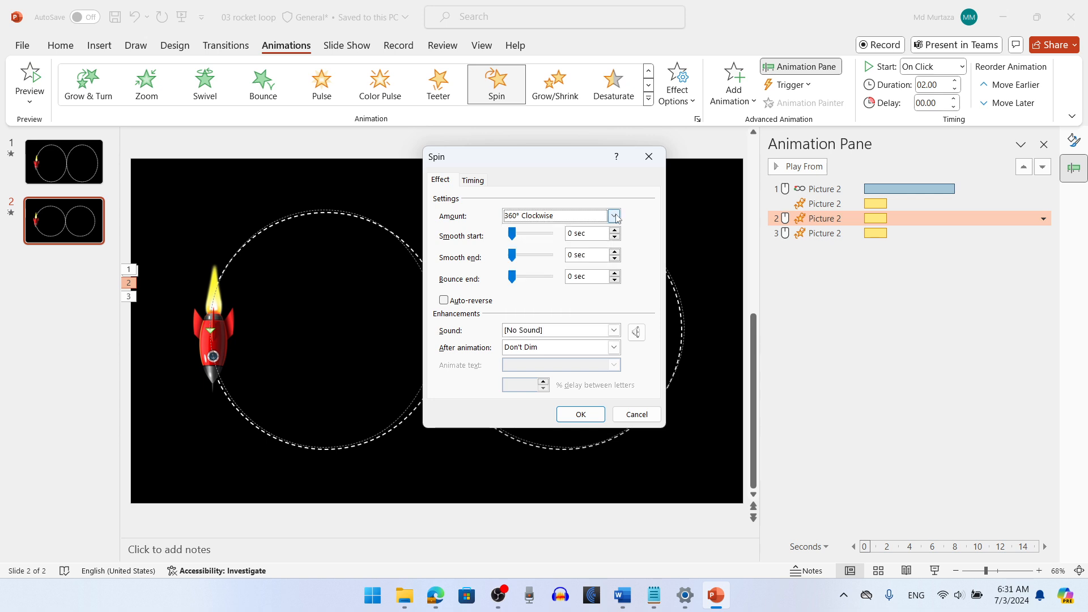
click(478, 186)
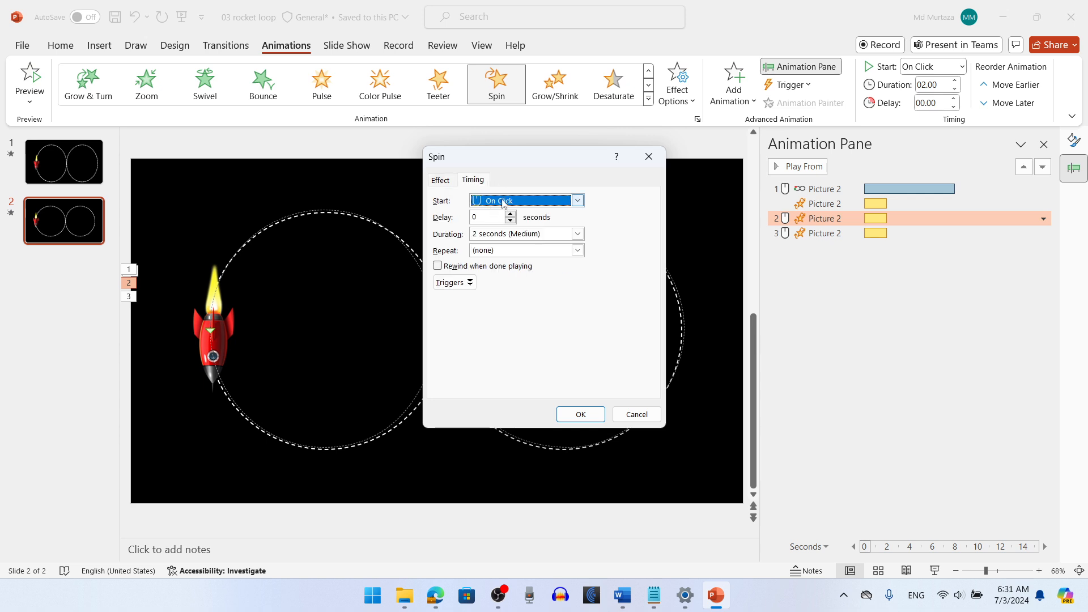
click(578, 200)
click(503, 225)
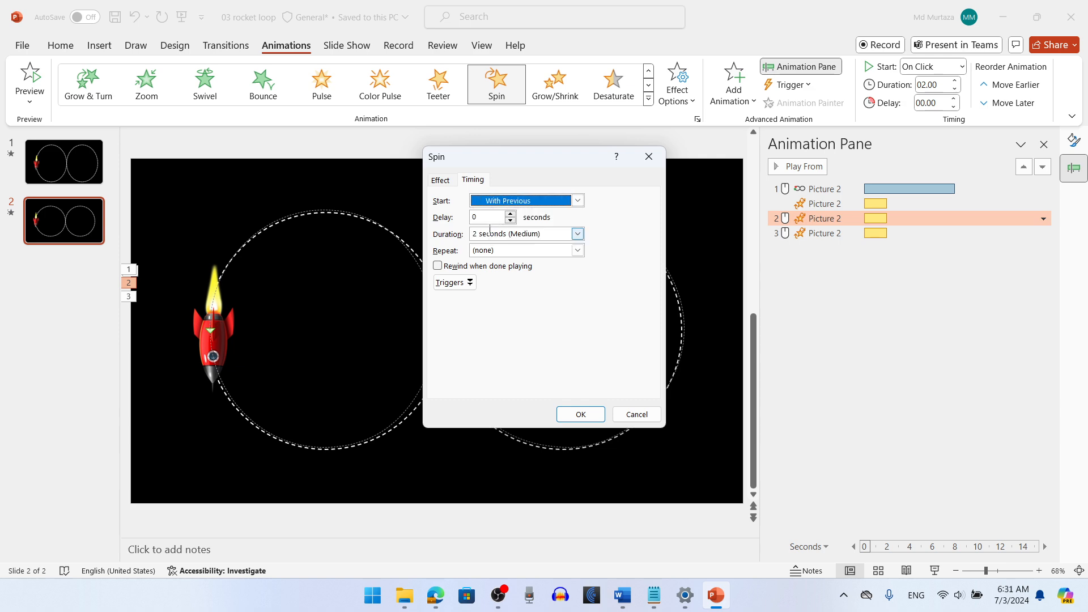
- Give the second Spin animation a 2-second delay and a 6-second duration, and apply the settings
click(474, 217)
text(2)
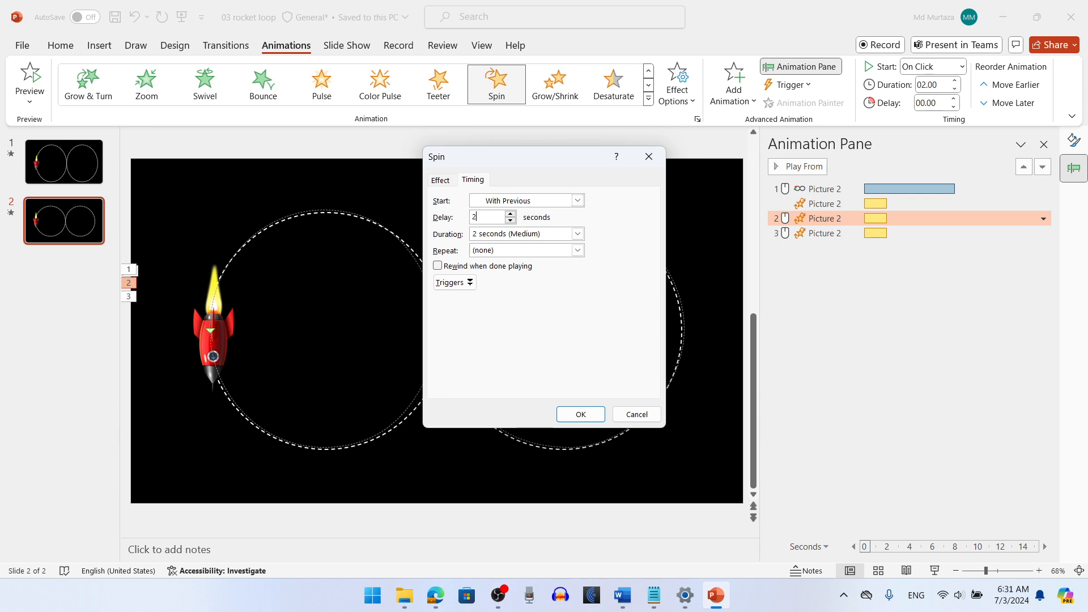
click(534, 234)
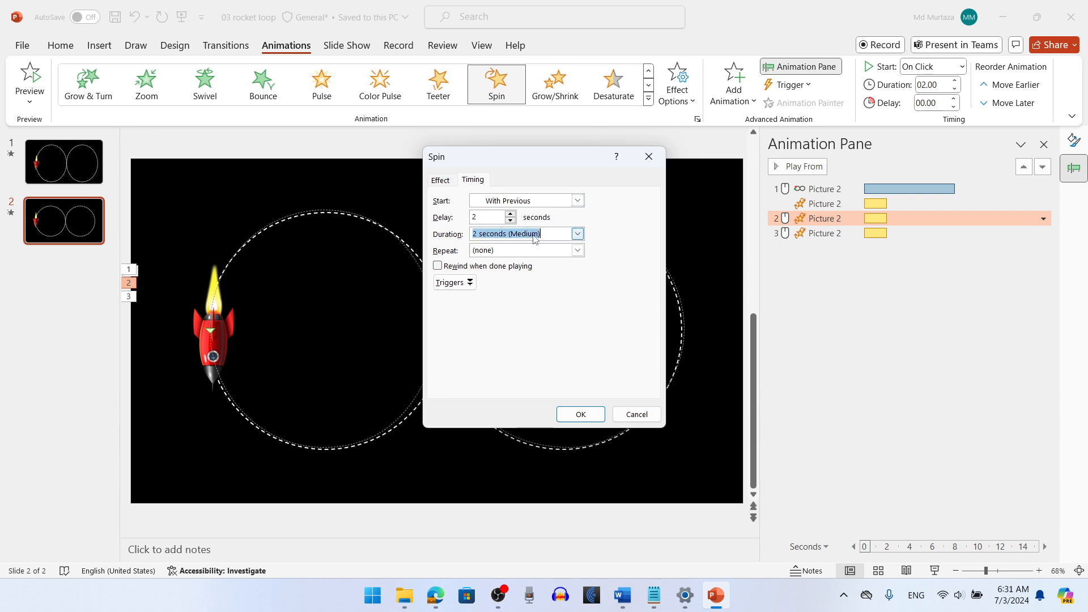
text(6)
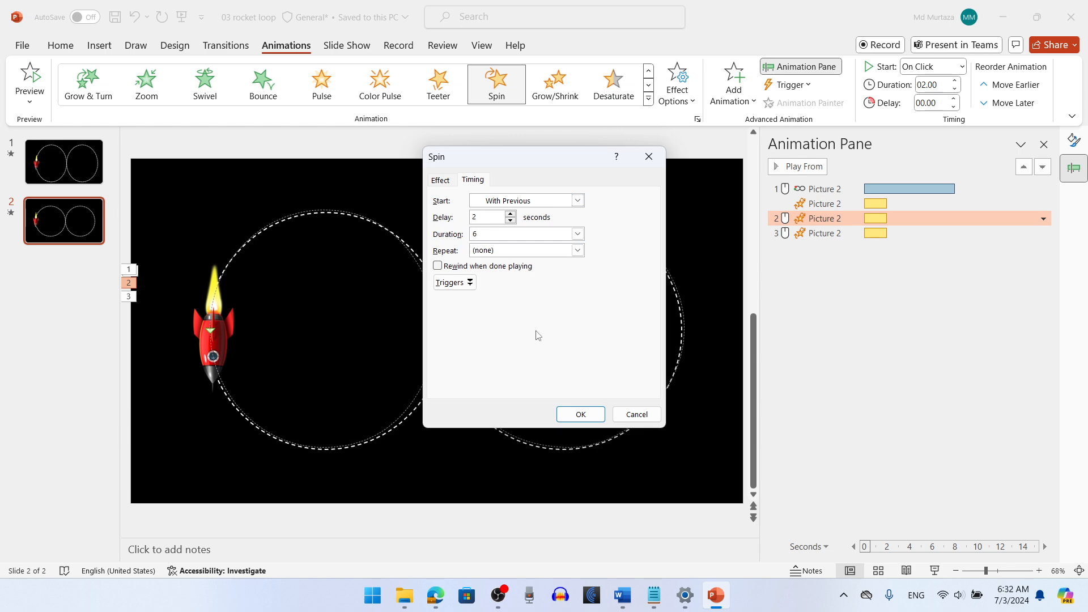
click(579, 414)
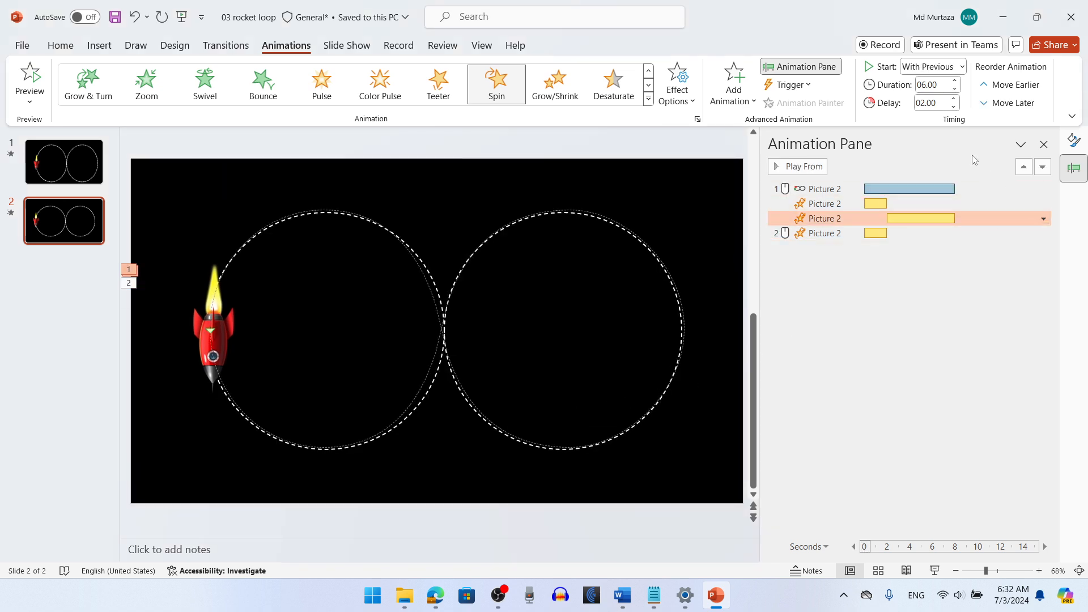
- Shorten the duration of the second Spin animation to 4 seconds
click(954, 89)
click(955, 89)
click(955, 89)
click(913, 272)
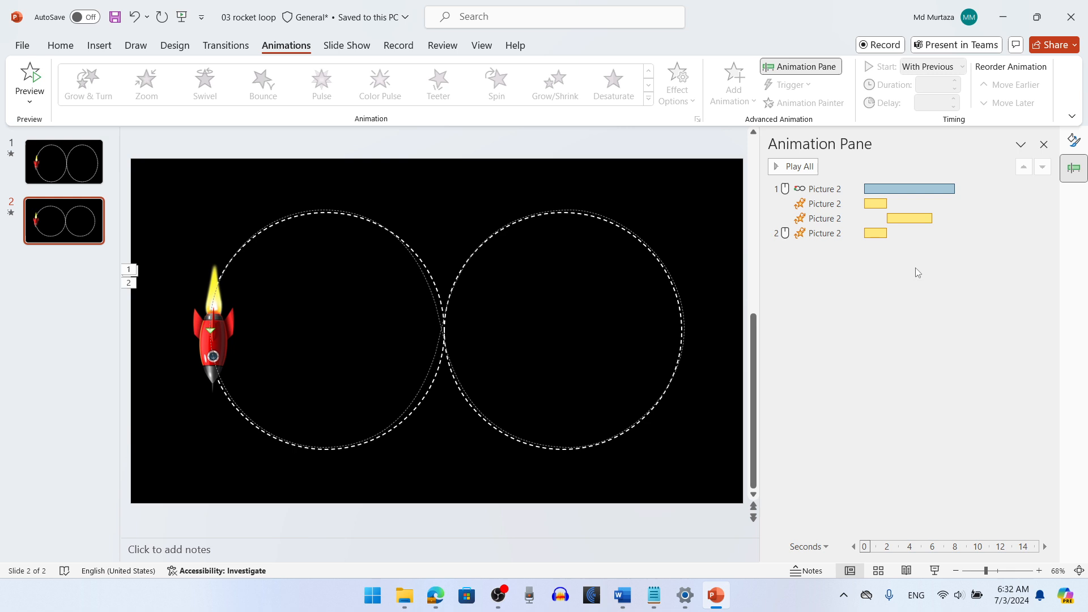
- Set the rocket's third Spin animation to start With Previous
click(901, 234)
click(1043, 233)
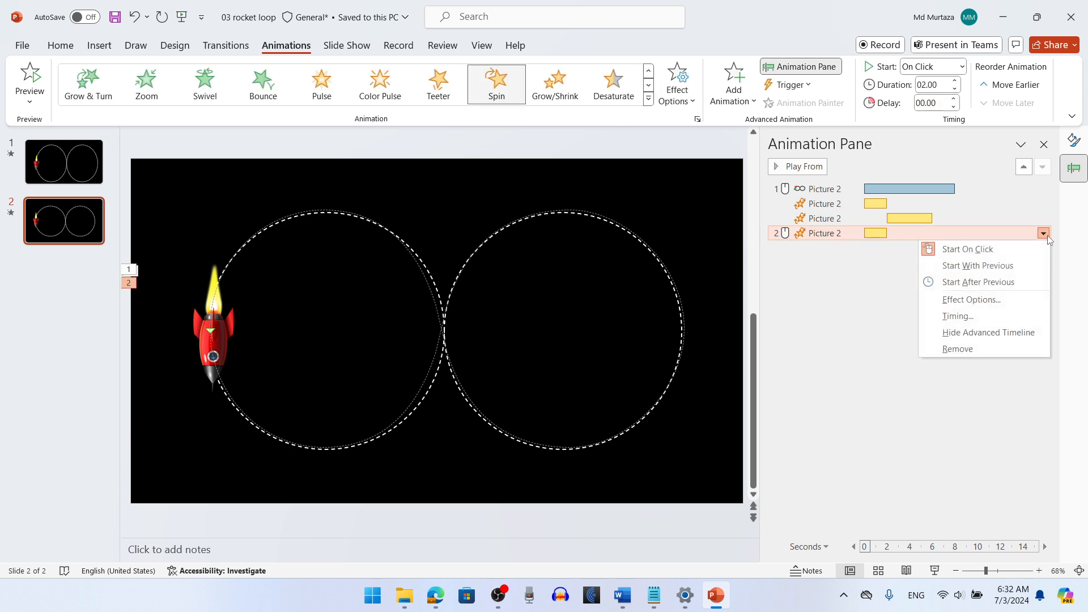
click(998, 266)
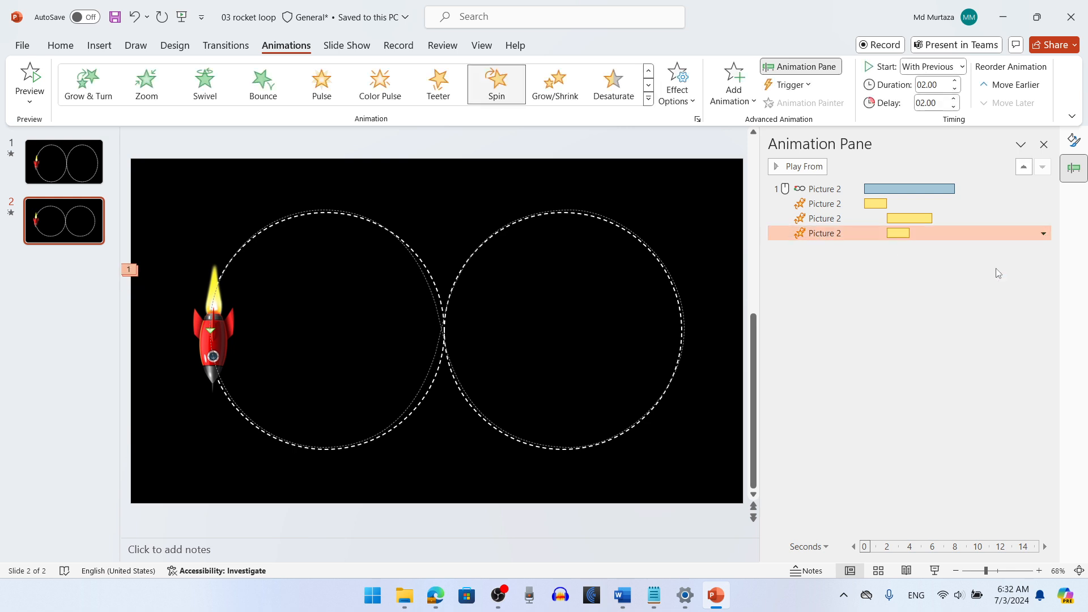
- Set the amount of the third Spin animation to a half spin, counterclockwise
click(1044, 233)
click(989, 299)
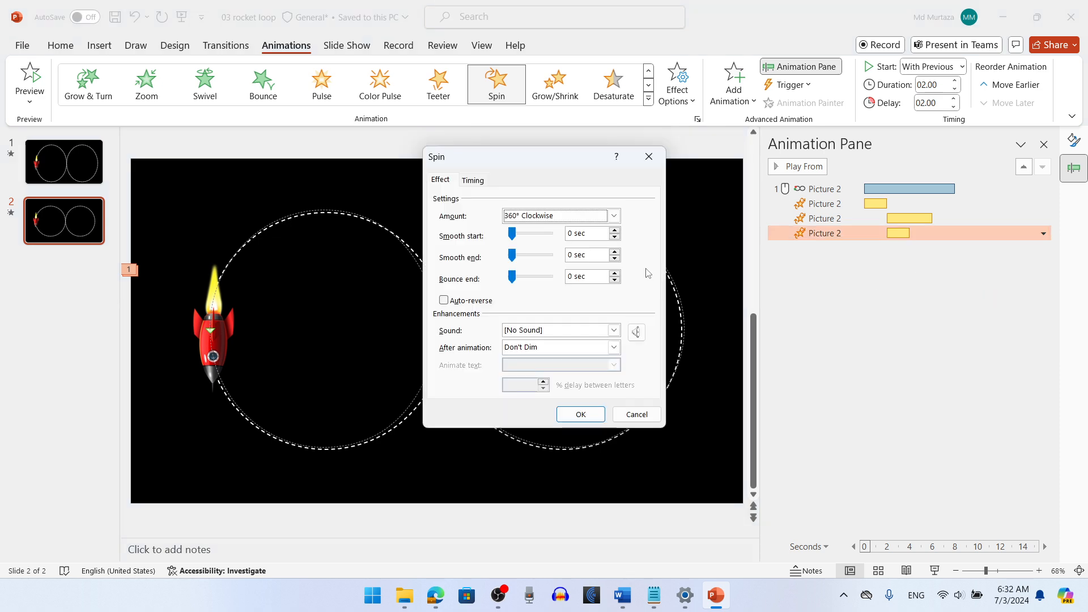
click(534, 220)
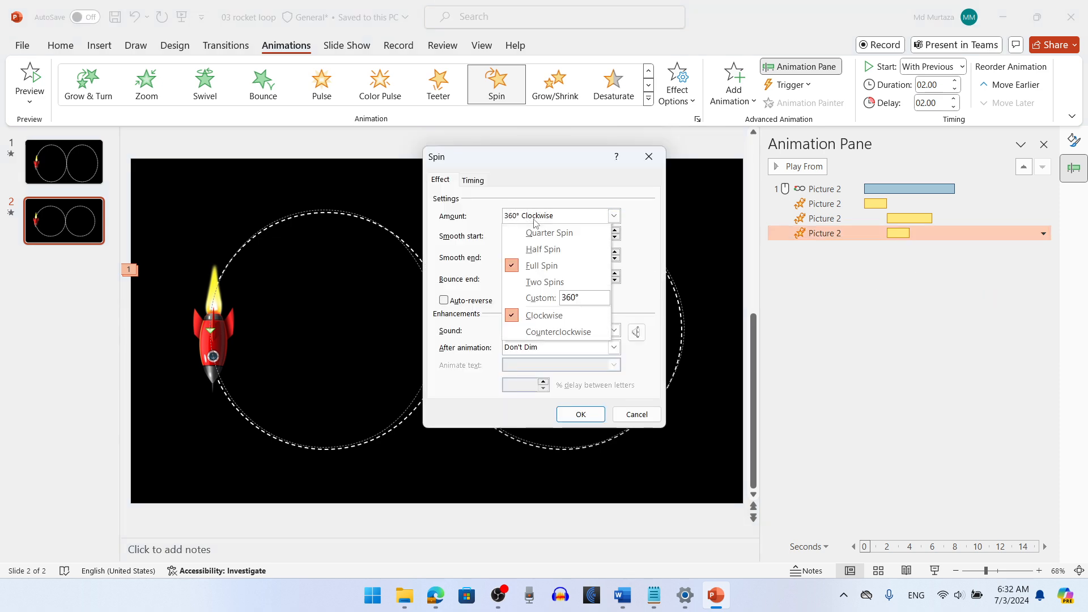
click(545, 250)
click(554, 219)
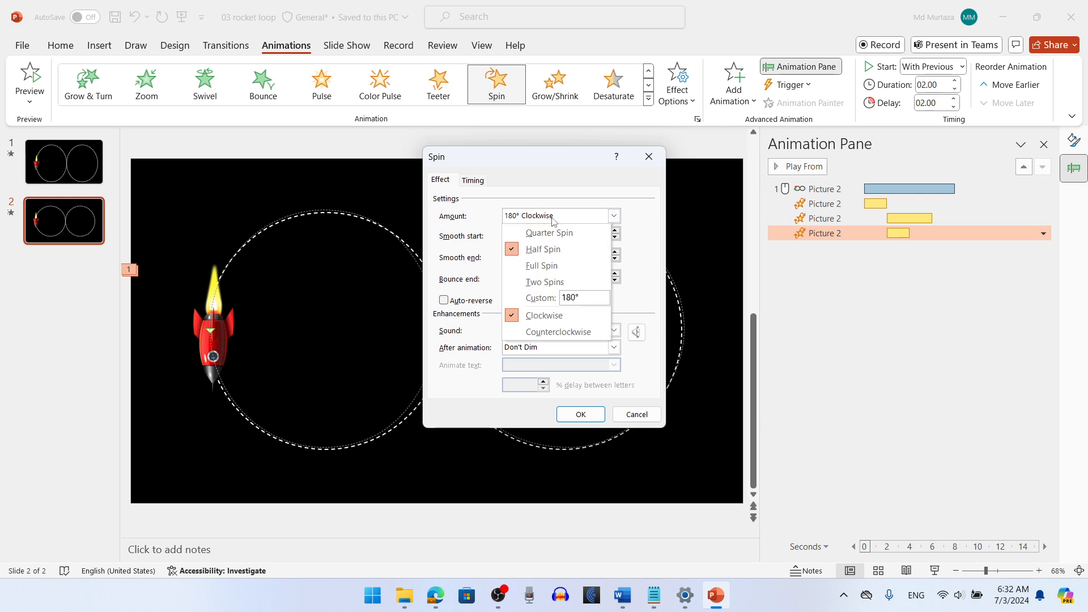
click(549, 333)
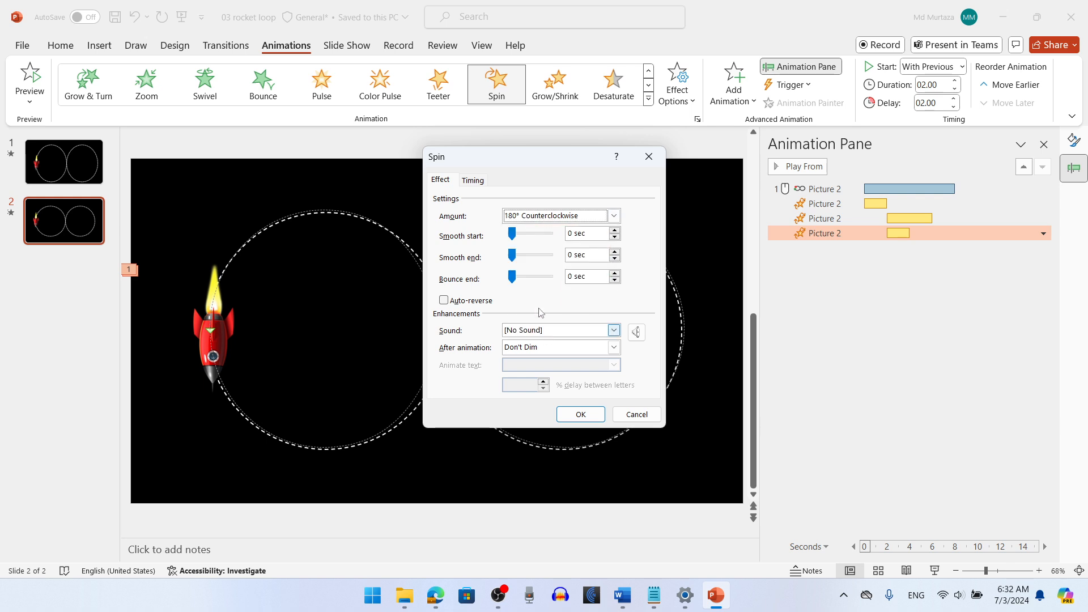
- Set the delay of the third Spin animation to 6 seconds and play the current slide as a slide show
click(472, 181)
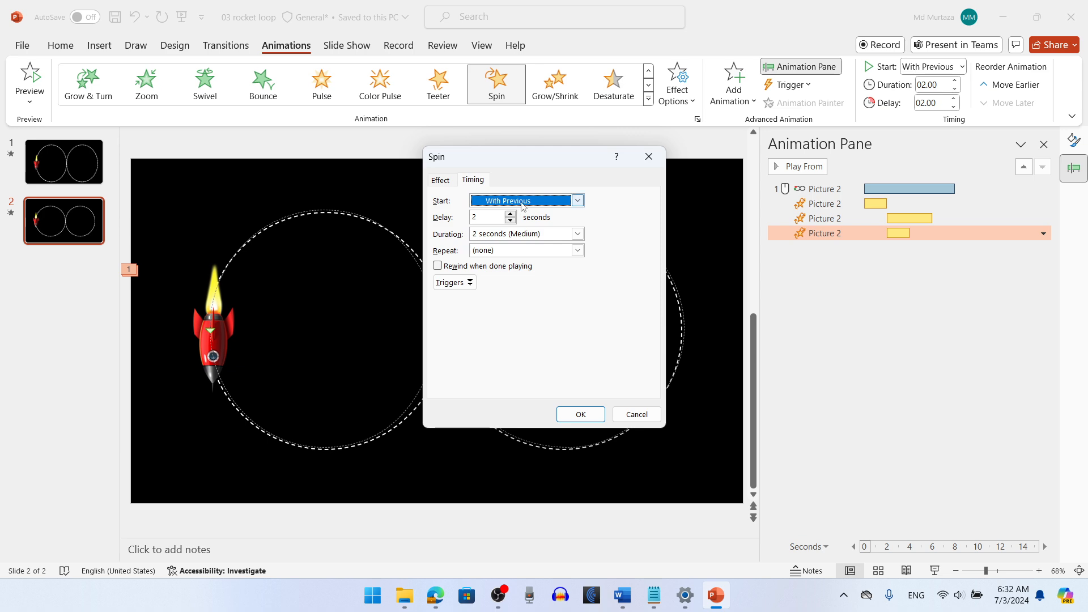
click(492, 216)
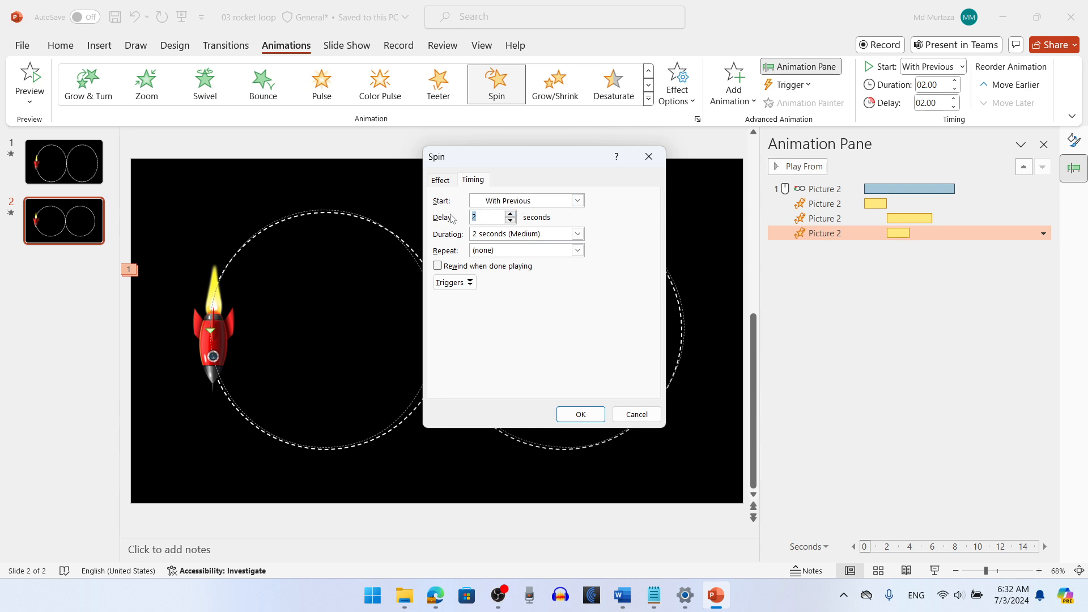
click(581, 414)
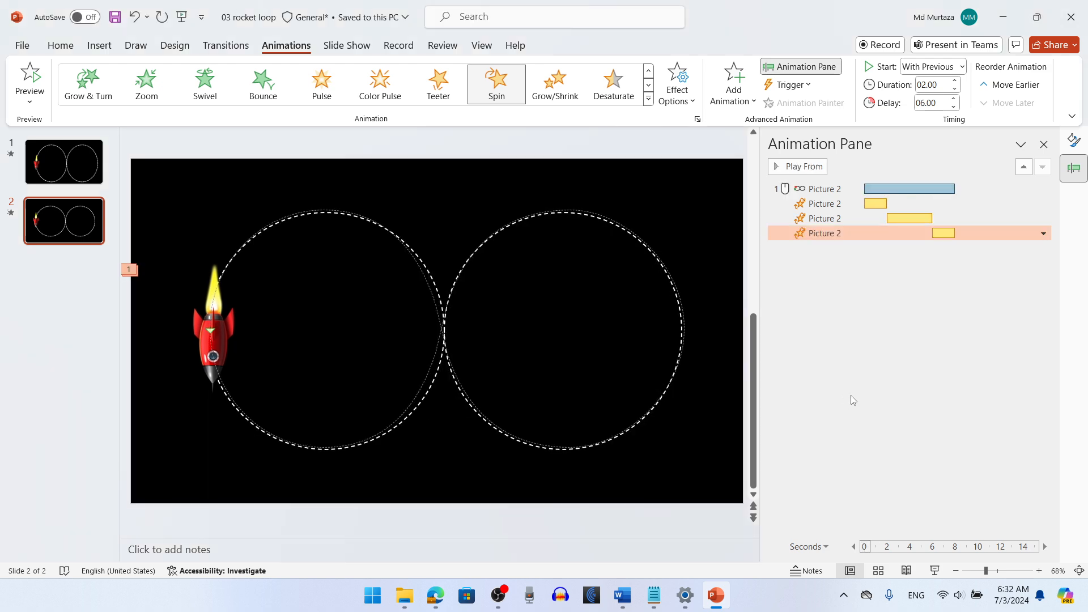
click(935, 571)
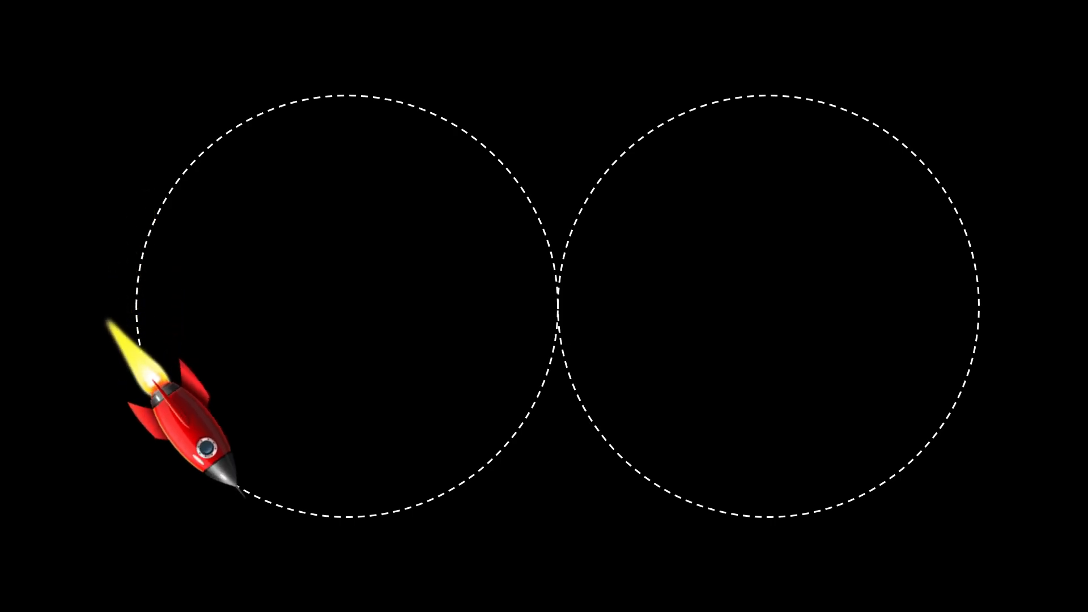